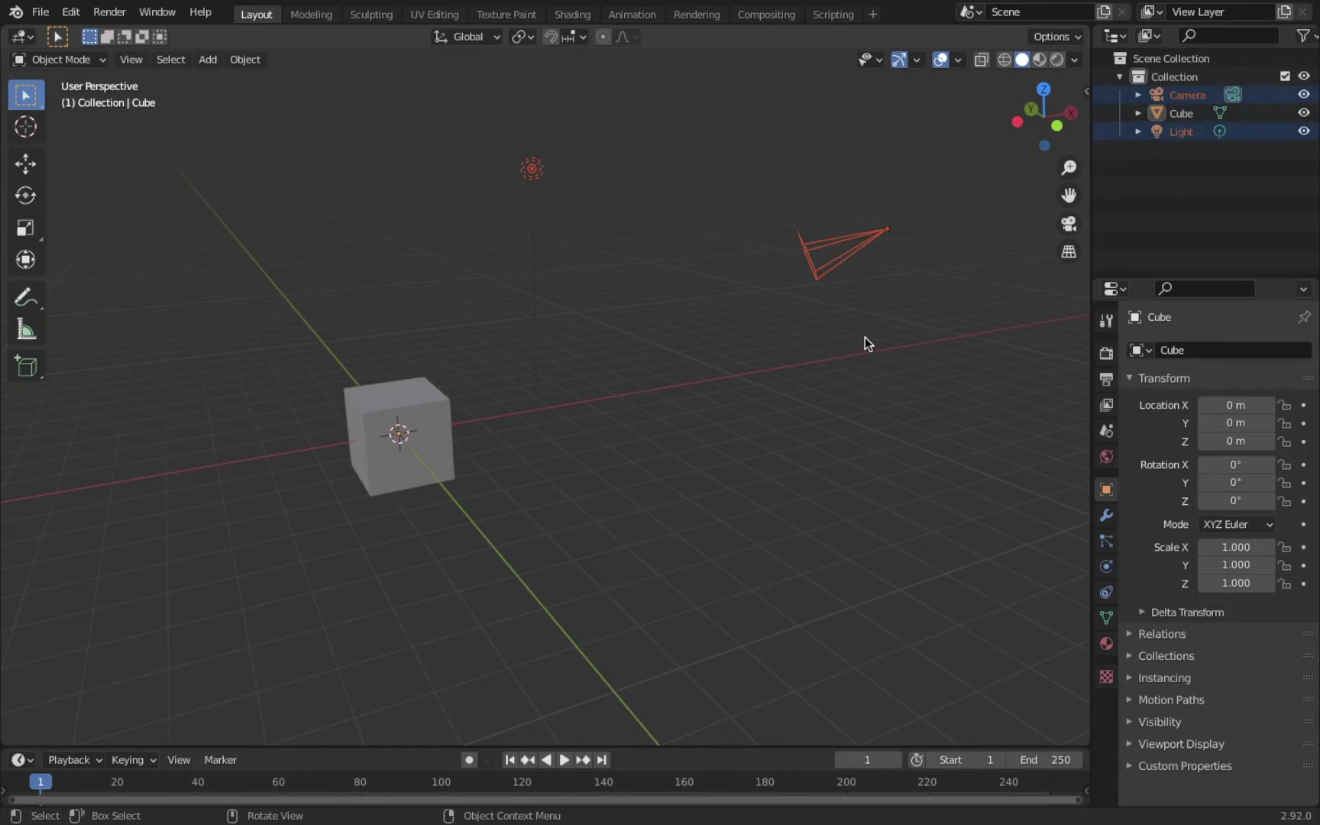
Delete the camera and light, then scale the cube along X to -0.119 into a thin slab
key(Delete)
scroll(407, 444, up, 4)
click(434, 481)
key(s)
key(x)
mouse_move(434, 481)
middle_down()
mouse_move(525, 528)
mouse_move(550, 489)
middle_up()
click(443, 498)
key(s)
key(x)
click(489, 512)
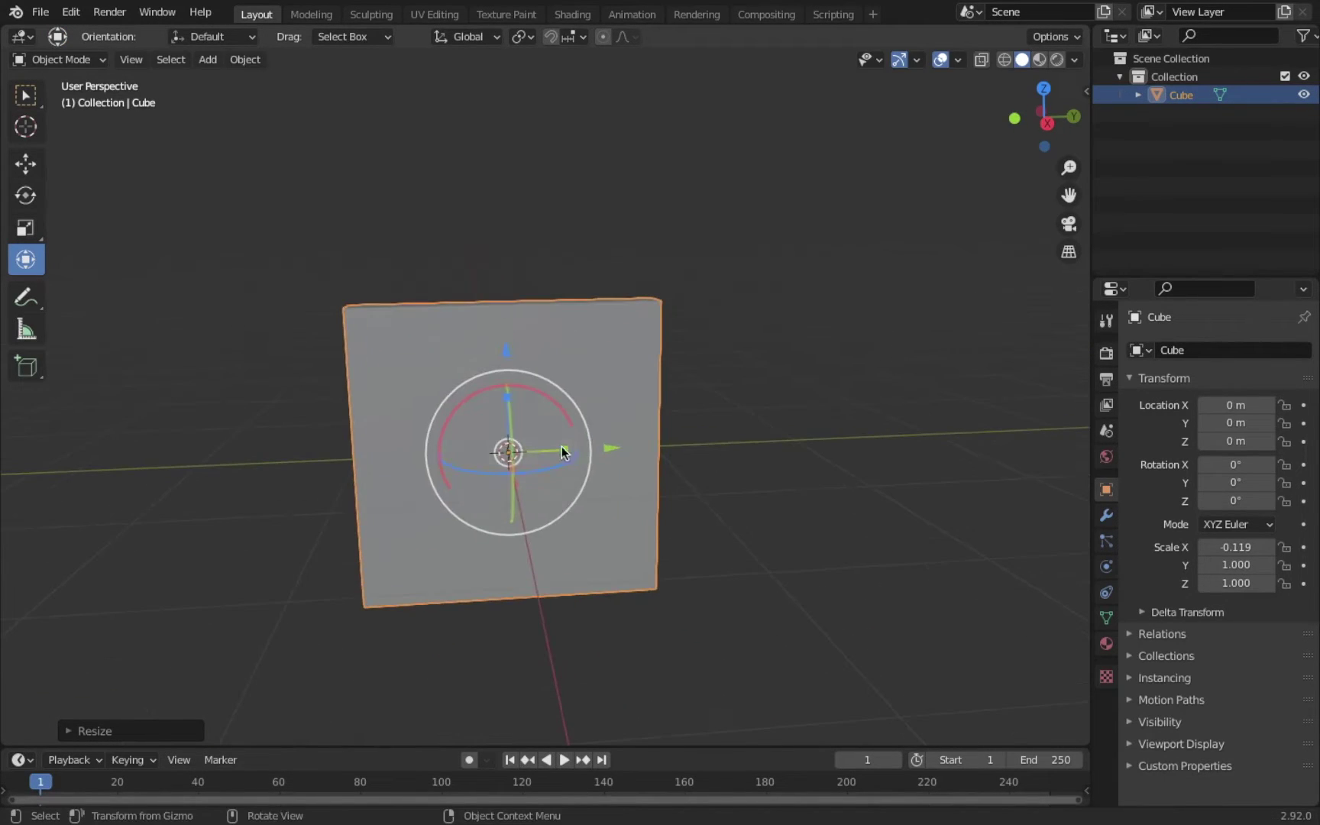
Stretch the slab to 1.767 along Y and 1.015 along Z
key(s)
key(y)
click(602, 450)
middle_drag(602, 450, 599, 378)
key(s)
key(y)
click(602, 377)
key(s)
key(z)
click(525, 331)
Enter Edit Mode and select the panel's top edge, then its front face
middle_drag(525, 331, 458, 291)
key(Tab)
click(136, 62)
click(198, 222)
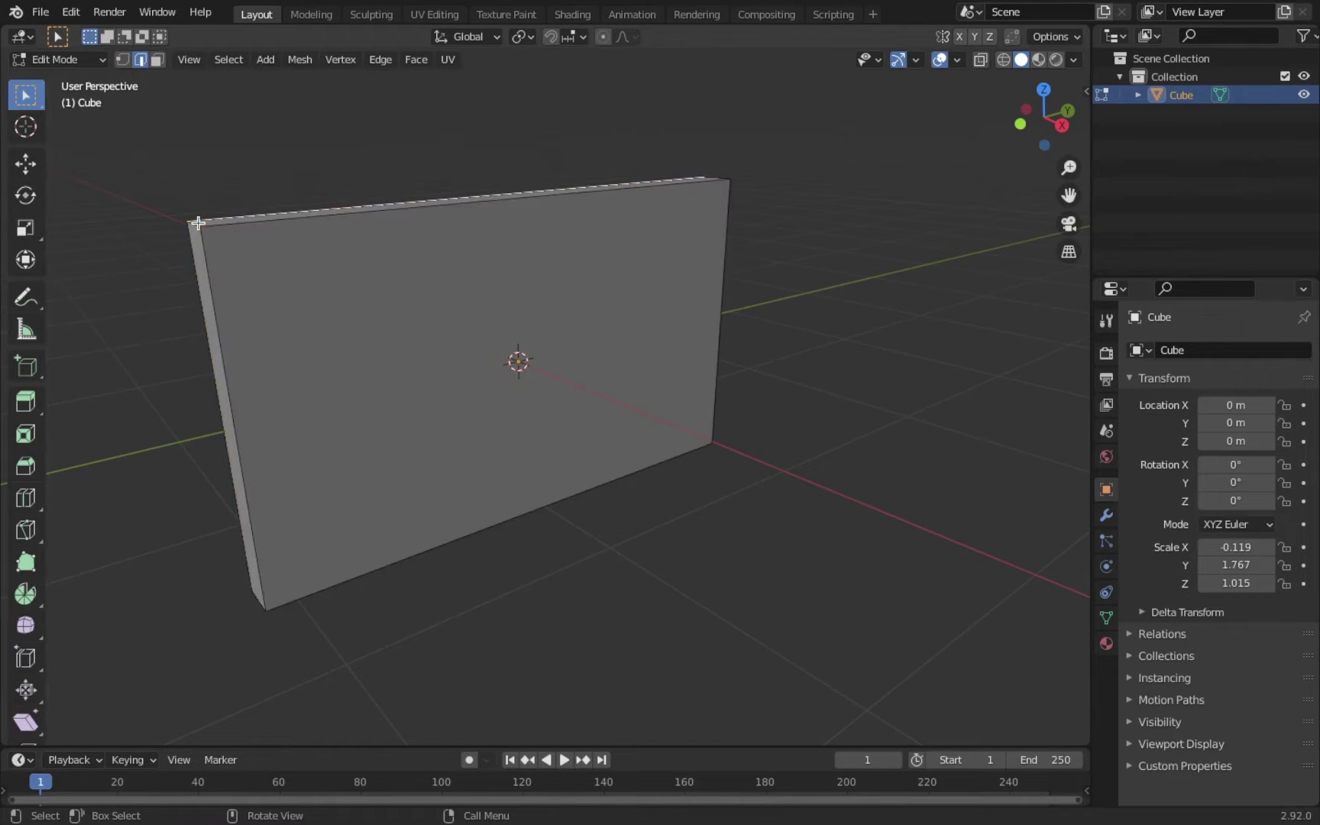
click(157, 59)
click(430, 324)
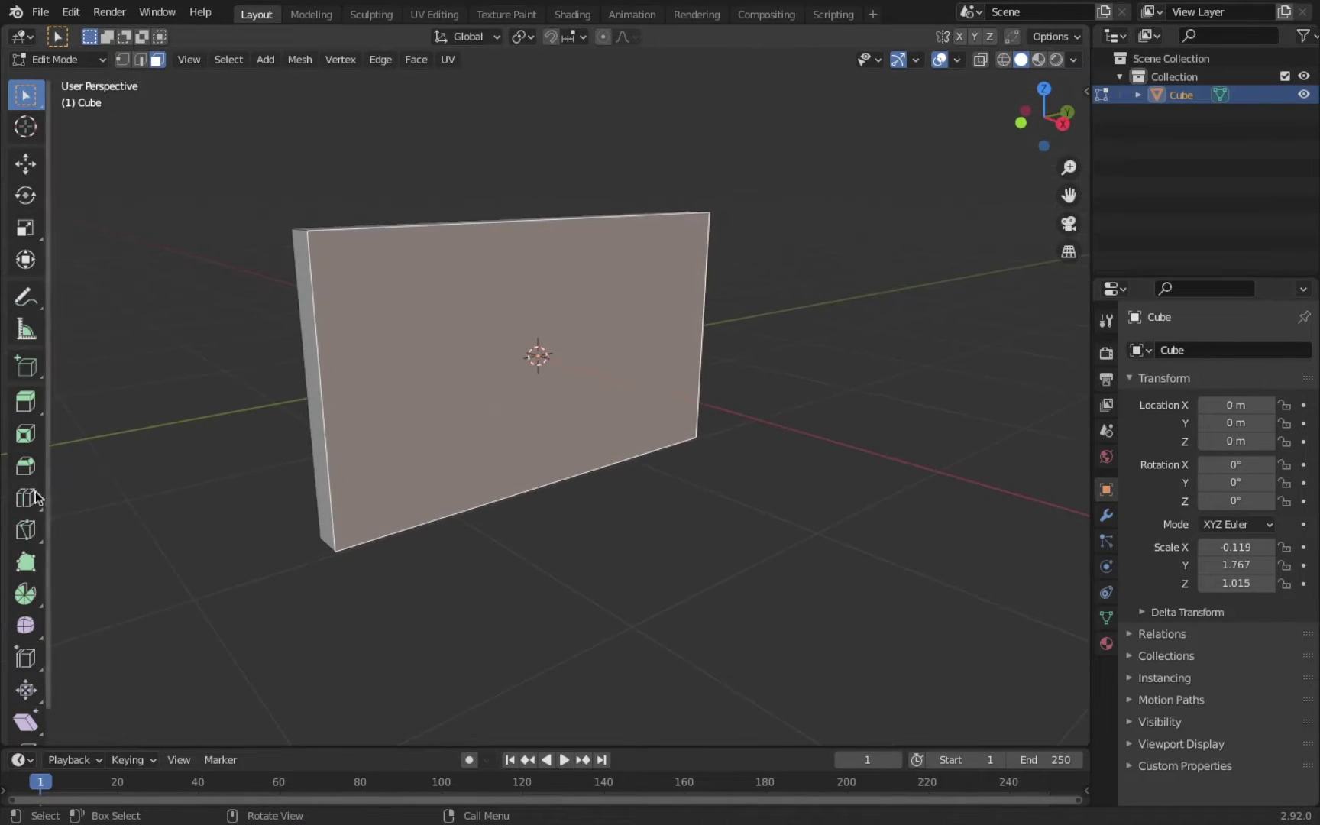
Inset the front face to leave a 0.1819 m screen border
click(614, 384)
mouse_move(728, 486)
middle_down()
mouse_move(622, 395)
mouse_move(526, 380)
middle_up()
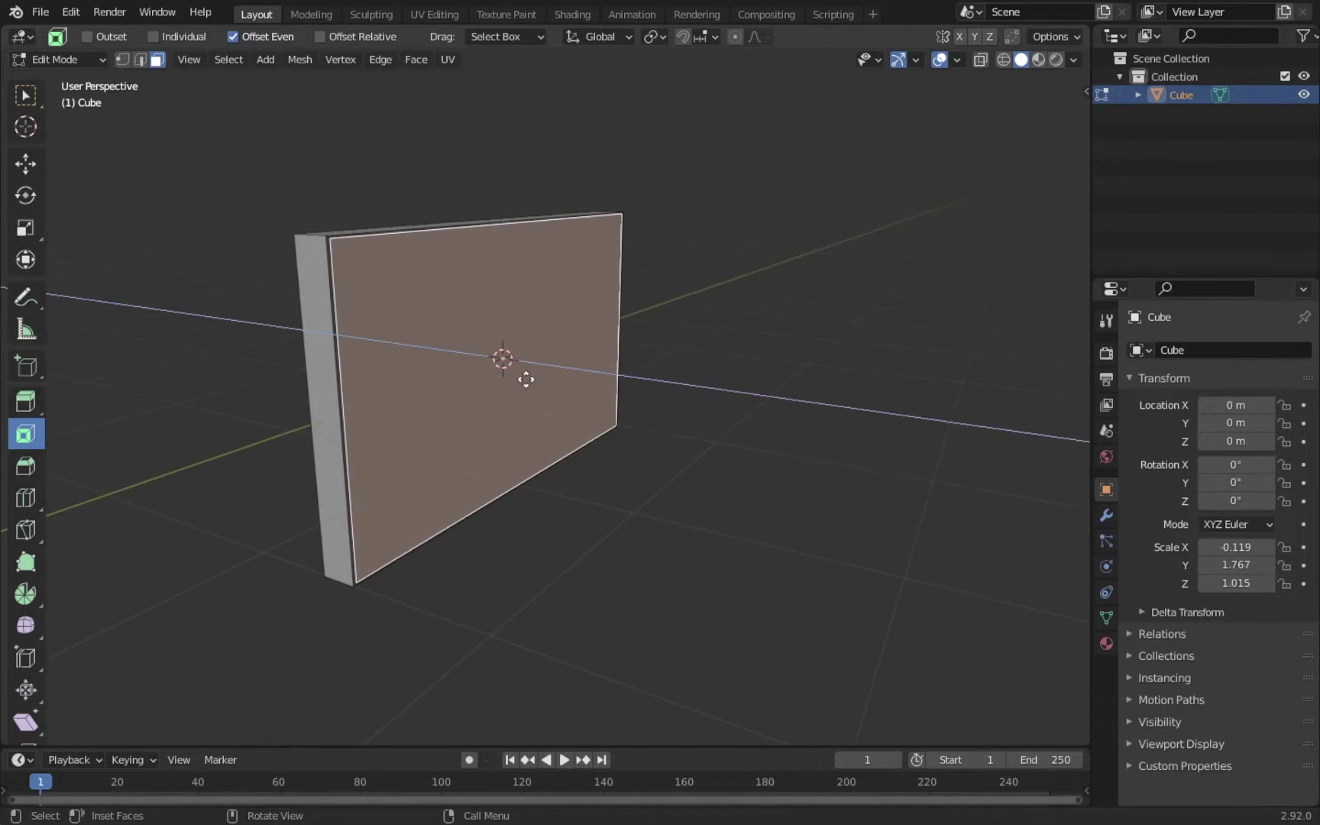
click(523, 381)
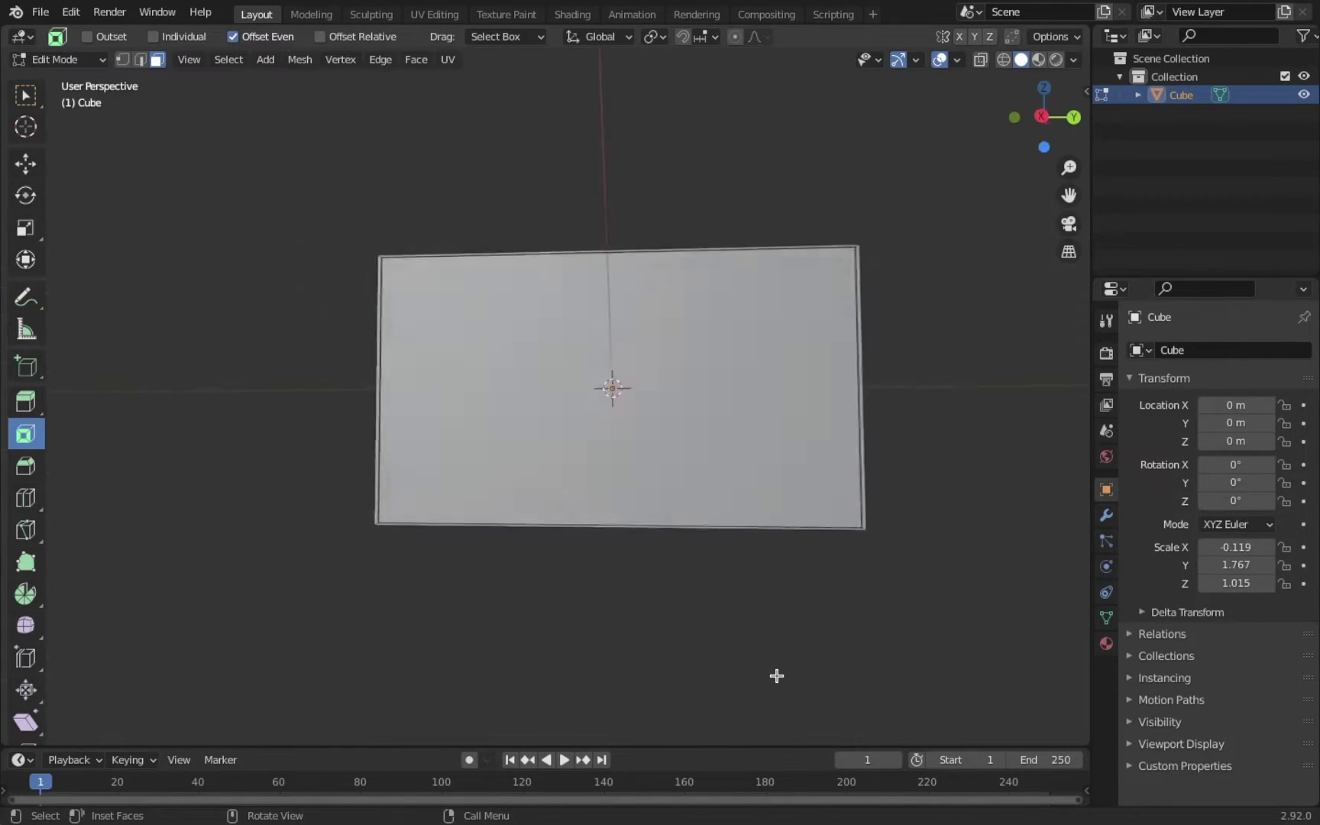
mouse_move(774, 675)
middle_down()
mouse_move(540, 472)
mouse_move(486, 357)
mouse_move(485, 273)
middle_up()
Inset and shrink the back face, reposition and stretch it, and extrude it 0.61078 m as an arm
drag(485, 273, 502, 275)
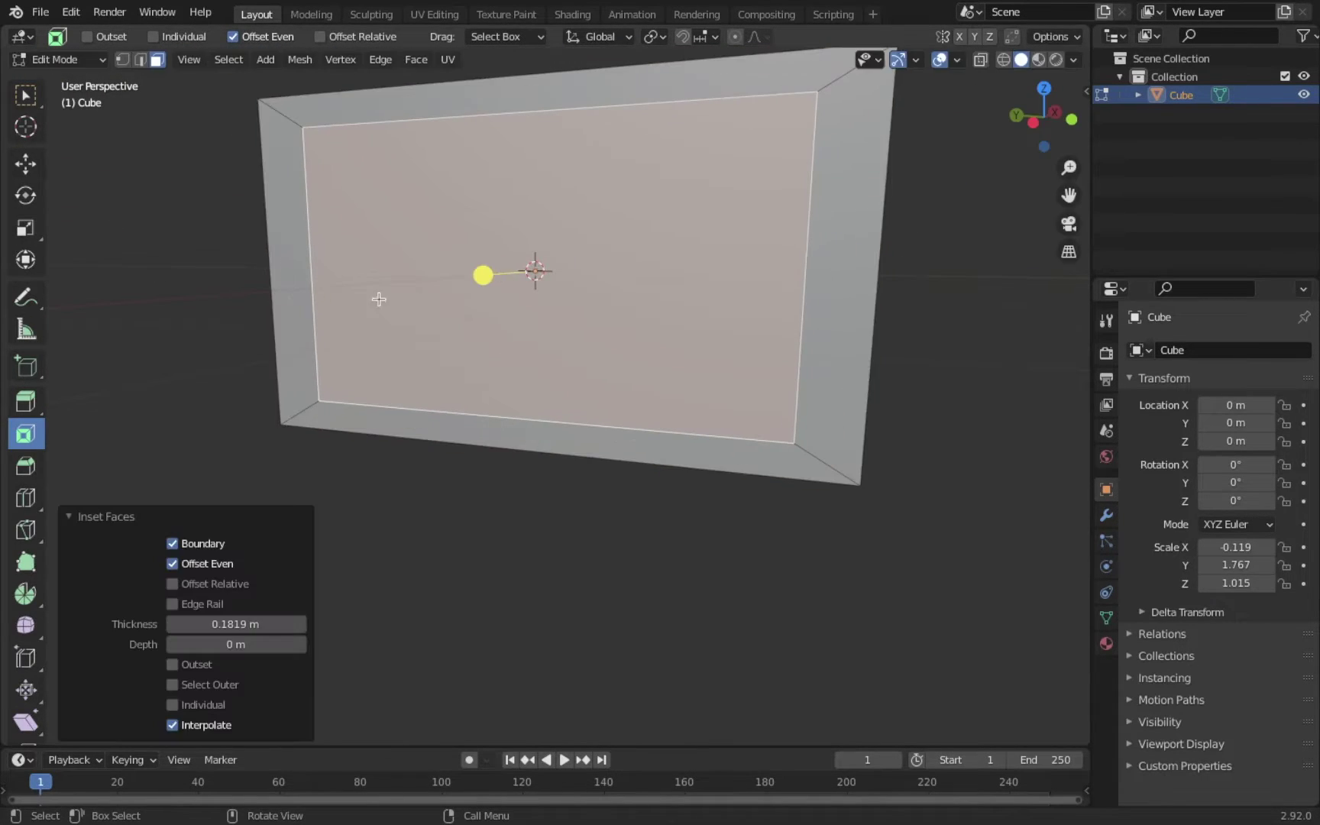
middle_drag(564, 293, 560, 294)
drag(560, 295, 563, 274)
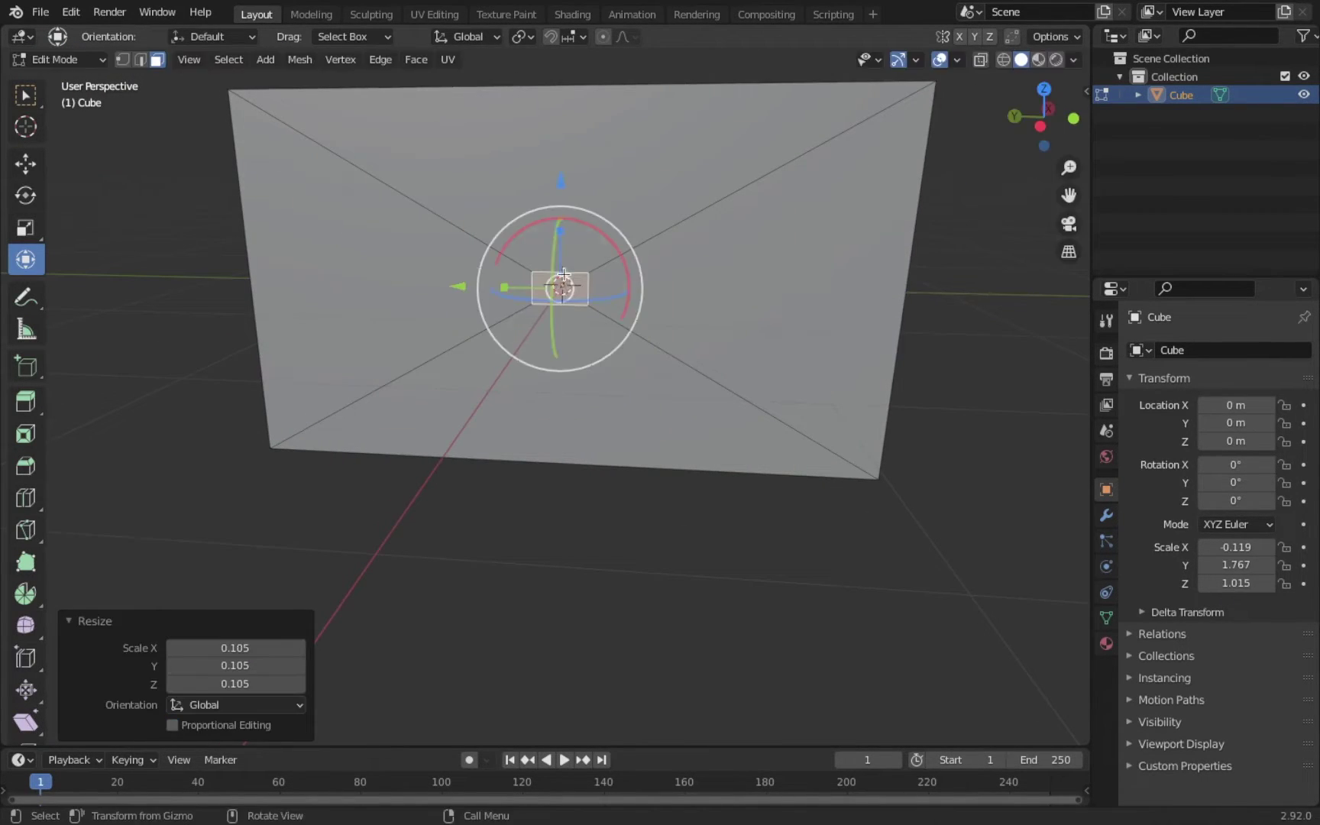
drag(560, 183, 557, 194)
middle_drag(557, 194, 557, 198)
drag(535, 272, 528, 284)
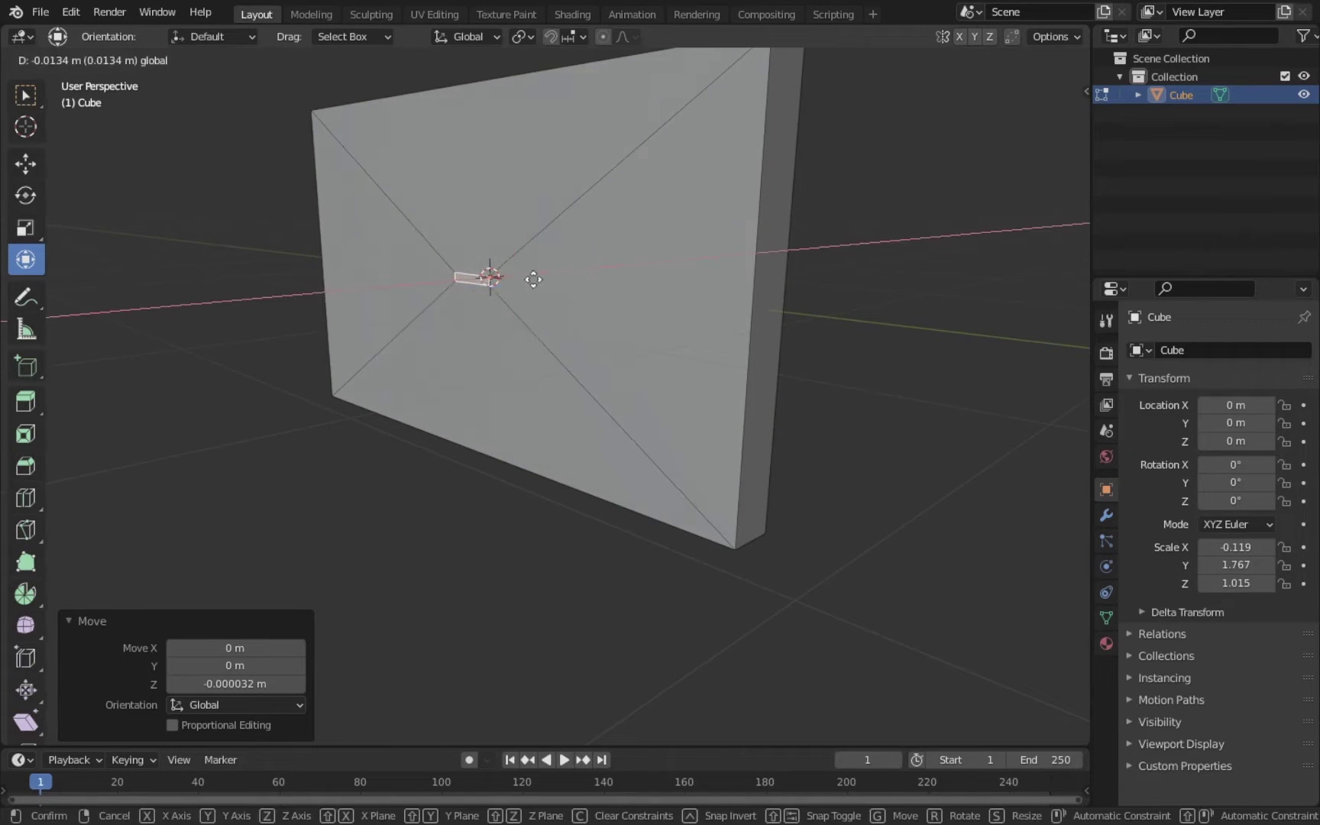
middle_drag(528, 283, 430, 275)
drag(431, 275, 408, 275)
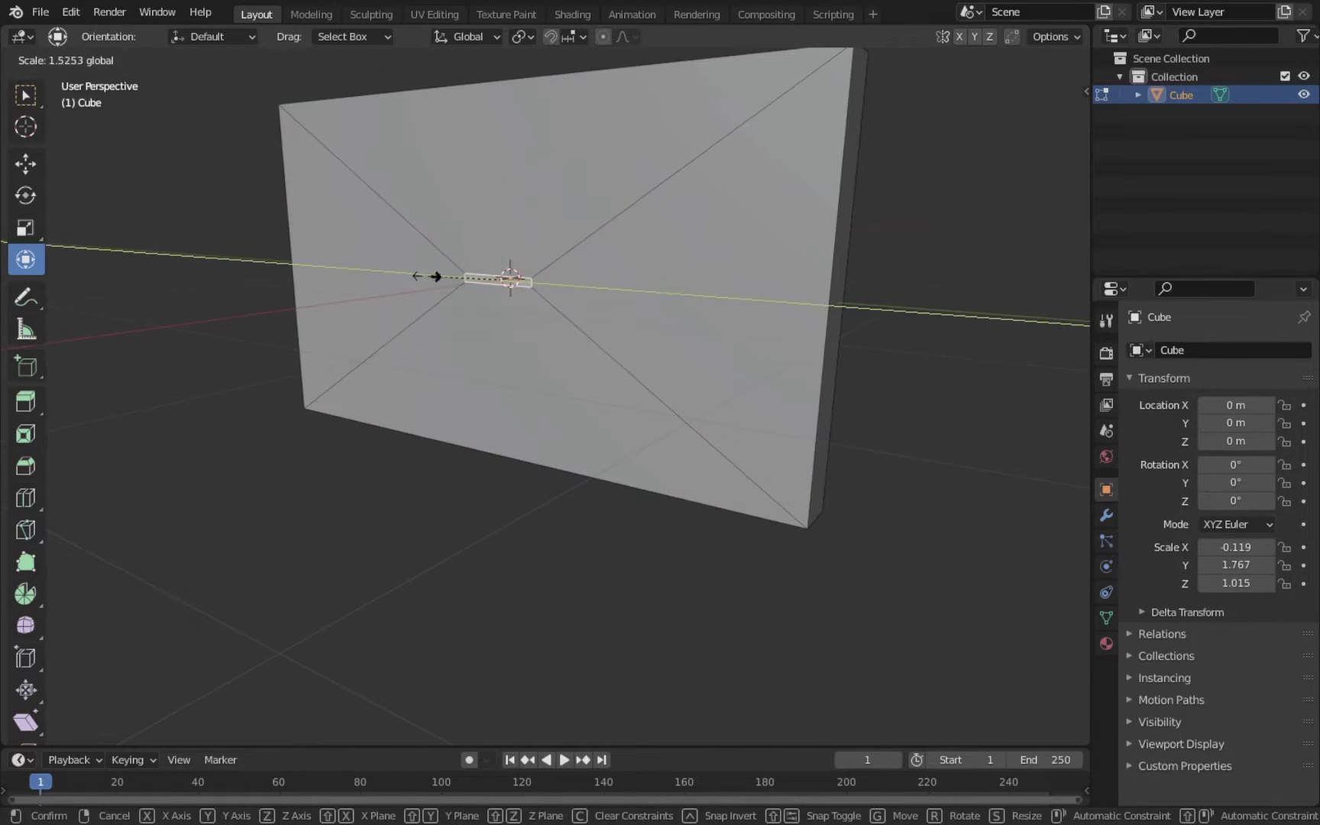
click(317, 298)
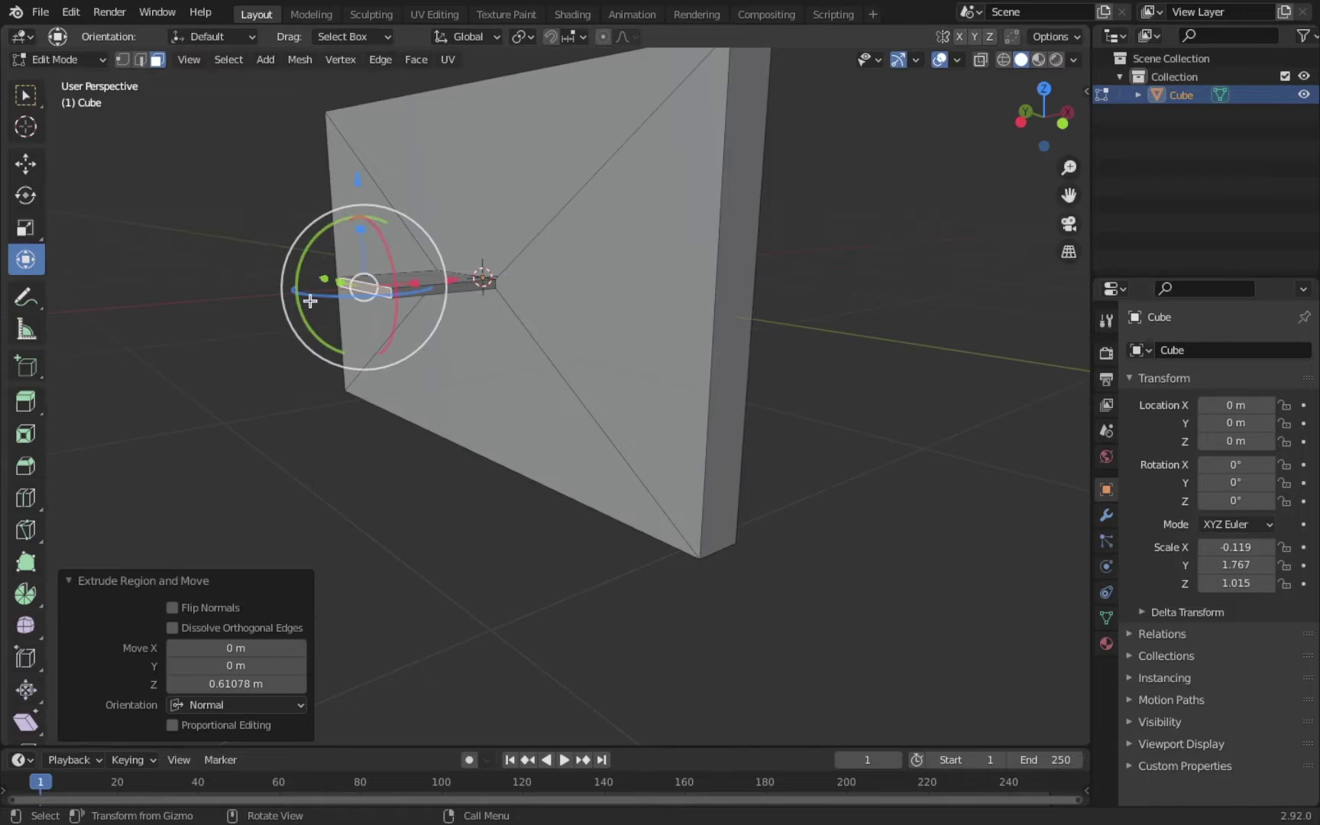
Cancel an attempted vertex bevel, then inset the arm's end face
key(ctrl+v)
click(374, 100)
key(Escape)
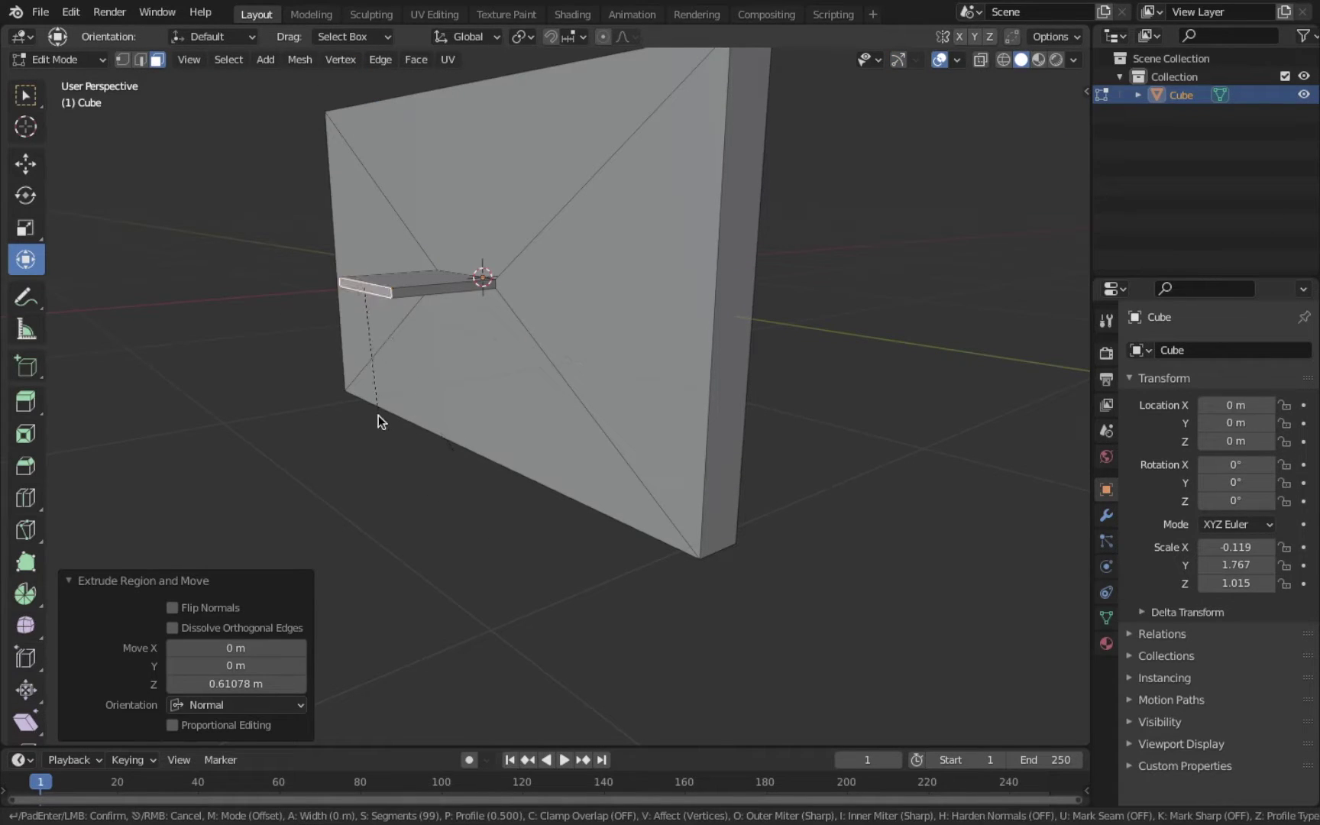
middle_drag(378, 414, 228, 356)
mouse_move(420, 317)
mouse_down()
mouse_move(458, 252)
mouse_move(428, 227)
mouse_move(486, 251)
mouse_up()
key(shift+space)
key(t)
Narrow the end face along X, widen it along Y, and try a downward extrusion, undone
drag(403, 217, 427, 236)
middle_drag(427, 236, 415, 234)
drag(403, 217, 356, 213)
middle_drag(356, 213, 474, 244)
click(507, 447)
middle_drag(508, 447, 390, 455)
key(ctrl+z)
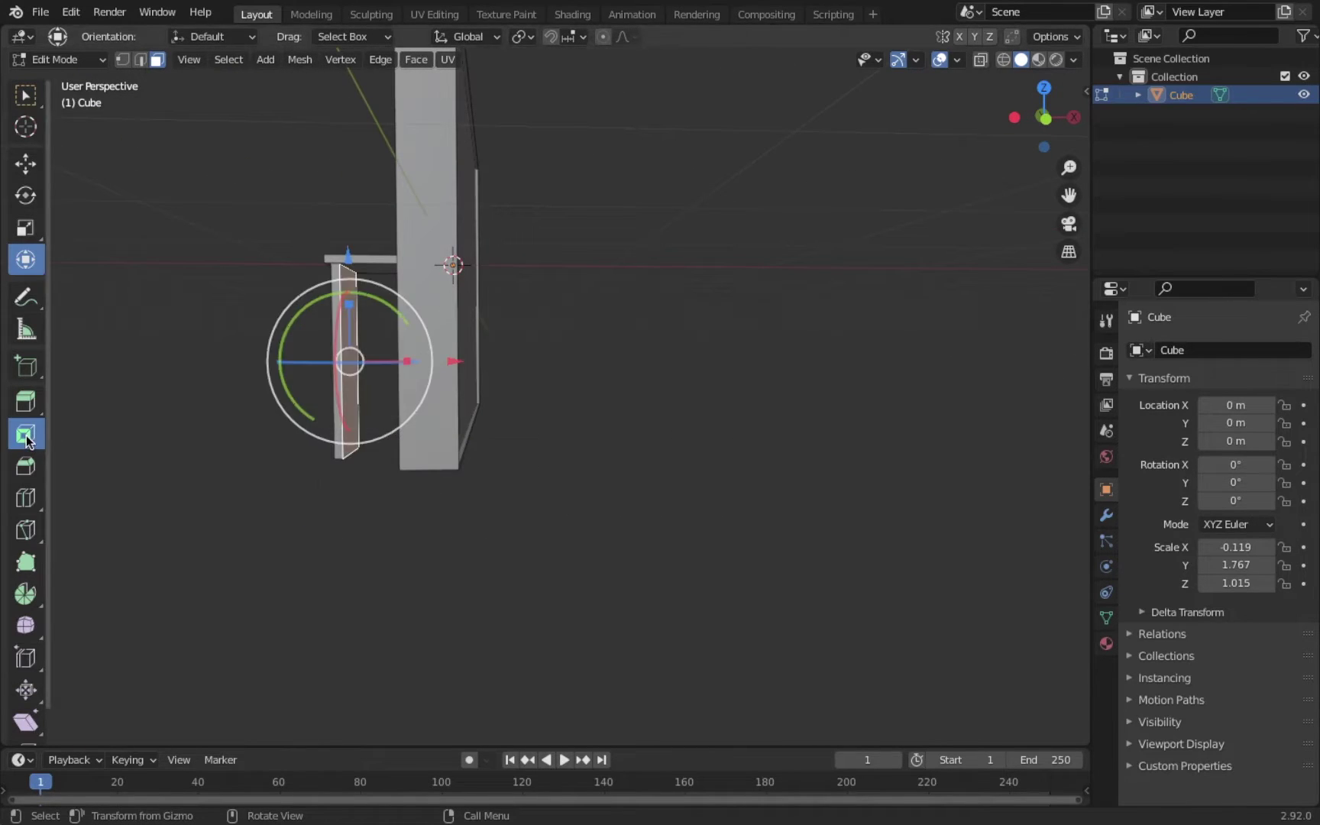
Lower the inset face below the screen, widen it along Y, and extrude a 0.17312 m base
drag(437, 364, 432, 363)
mouse_move(348, 307)
mouse_down()
mouse_move(351, 359)
mouse_move(347, 345)
mouse_up()
middle_drag(348, 344, 351, 349)
drag(463, 467, 473, 467)
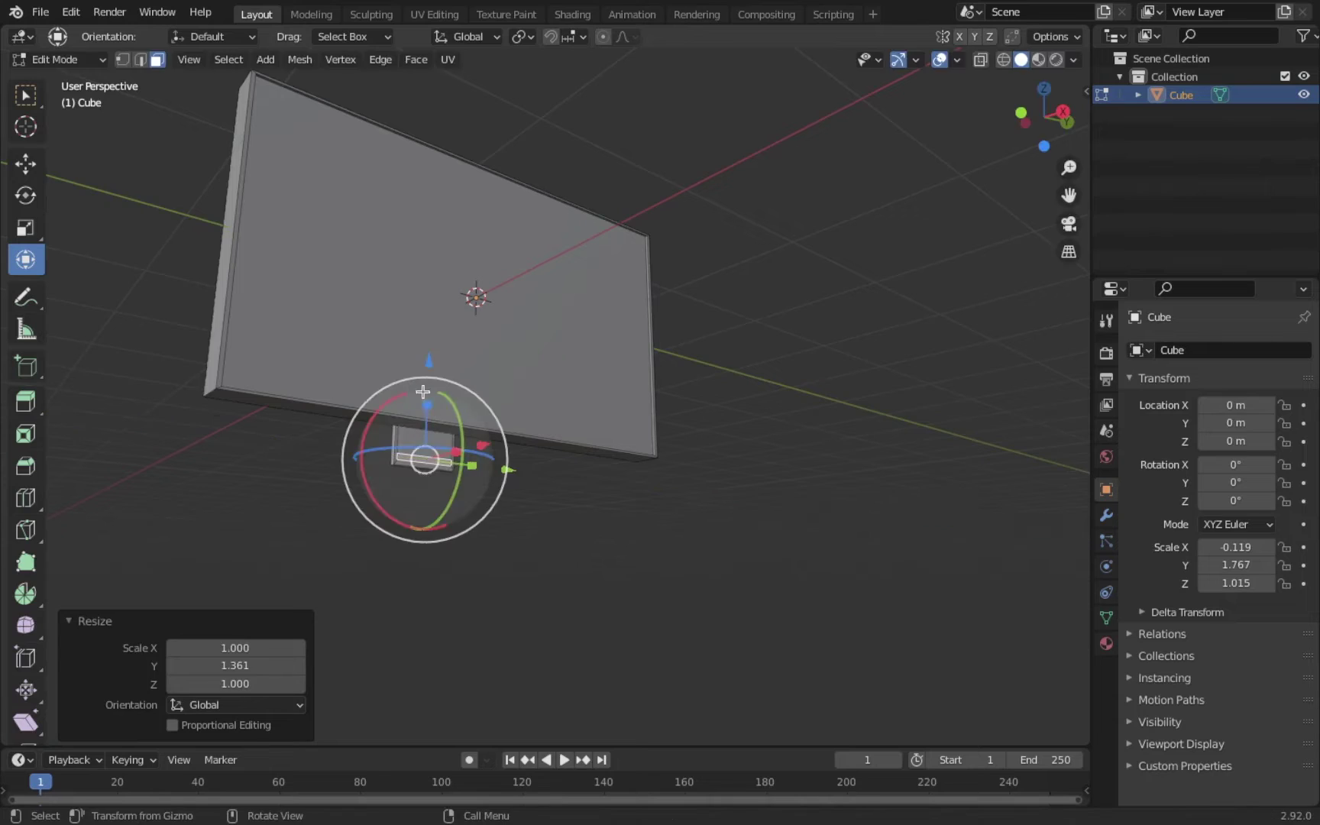
drag(430, 369, 428, 371)
middle_drag(428, 372, 487, 485)
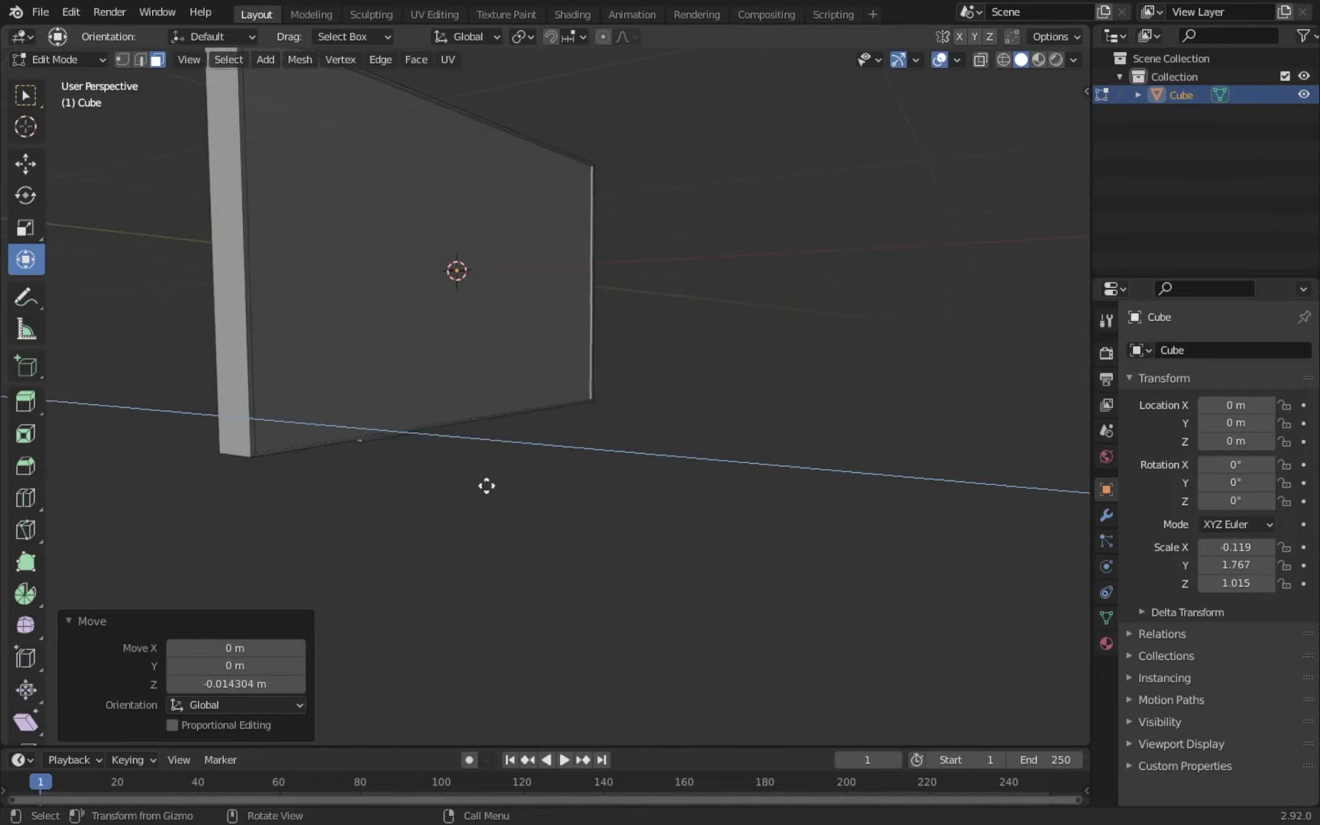
key(e)
click(610, 481)
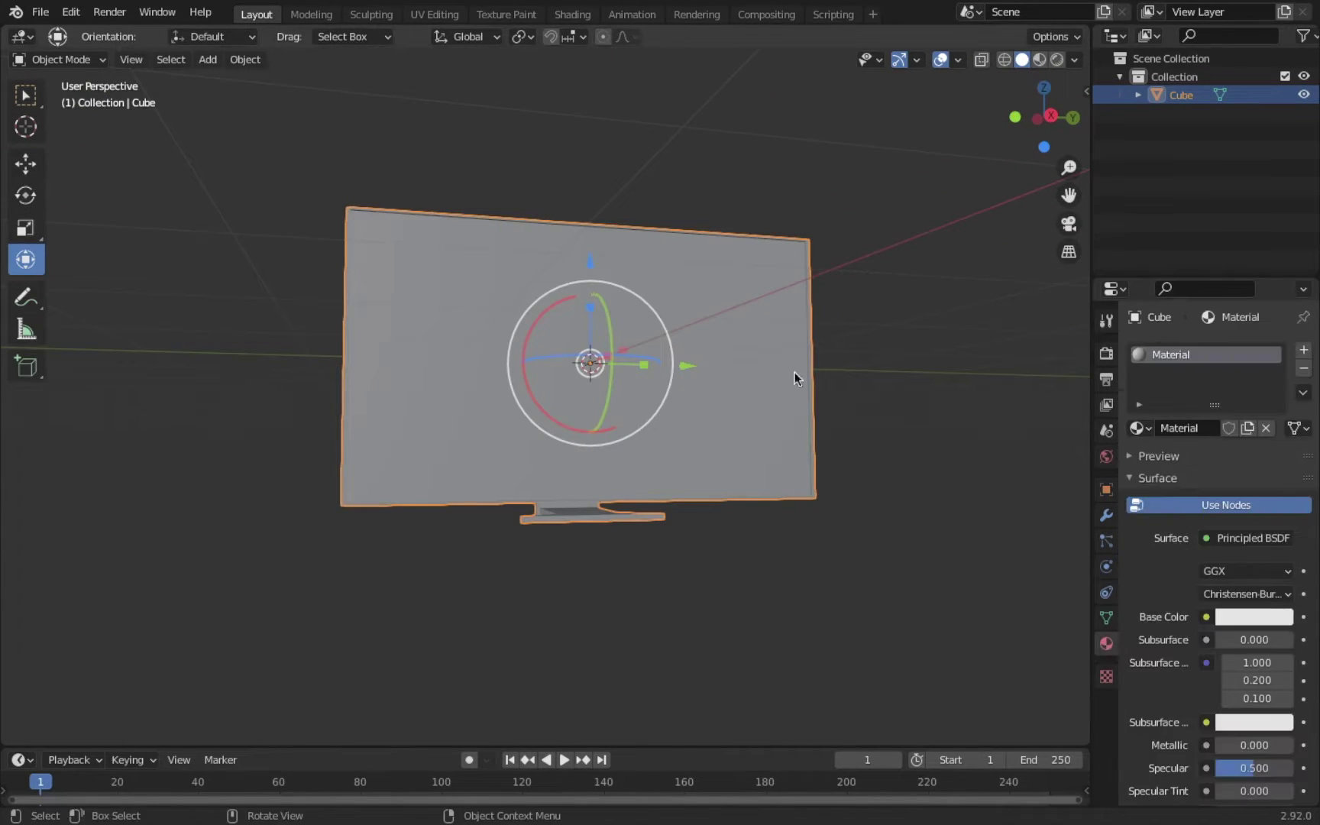
Add a second material slot with a new material and make the TV body black
click(459, 340)
click(1303, 351)
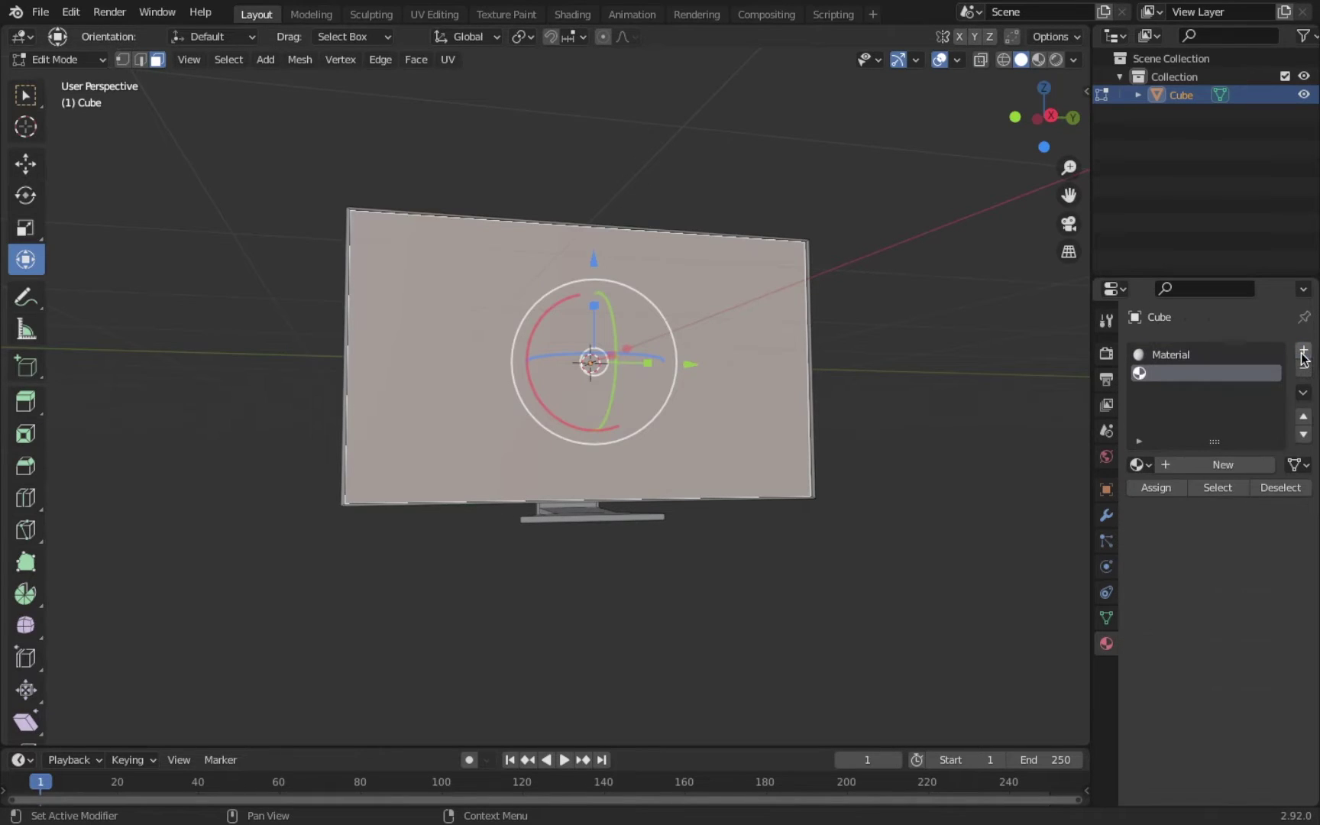
click(1197, 465)
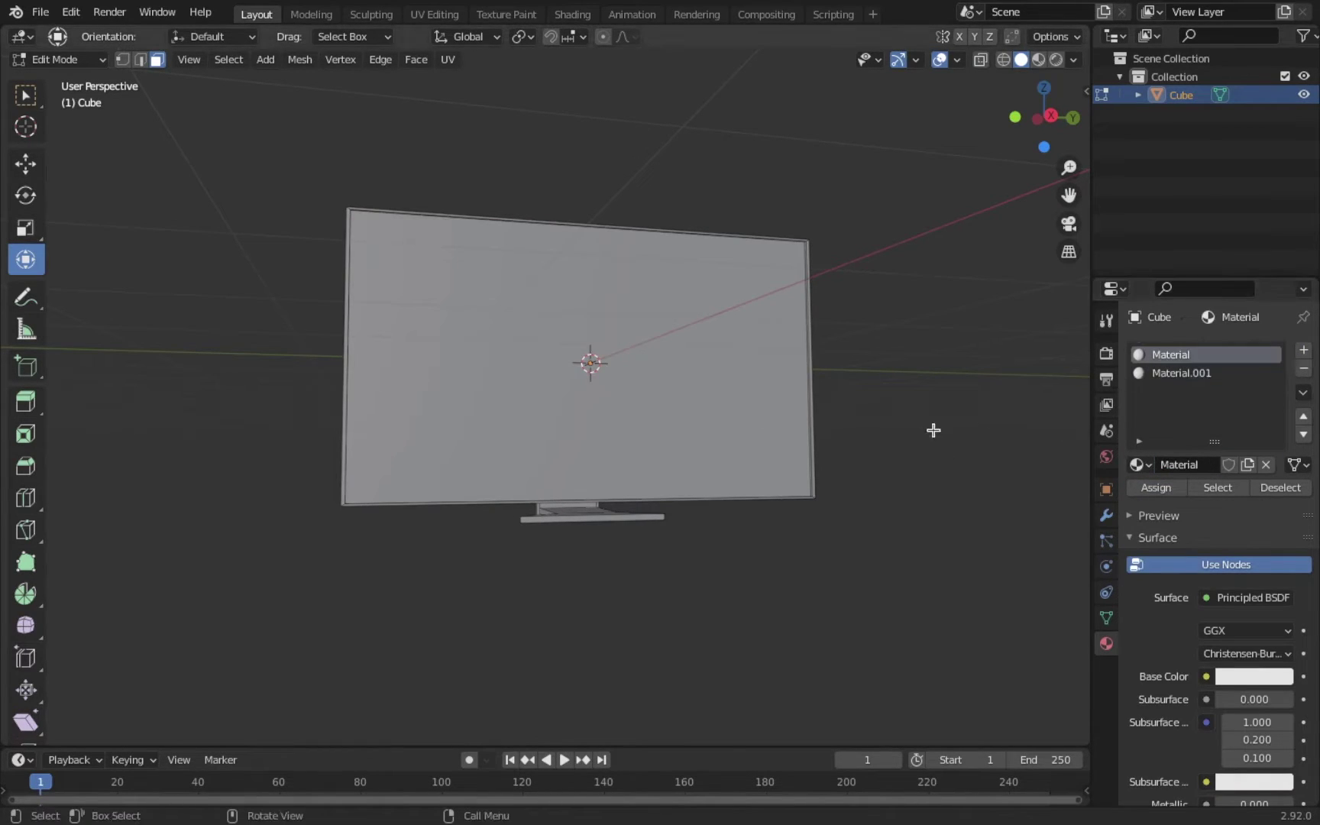
key(Tab)
click(1259, 653)
scroll(1286, 530, down, 3)
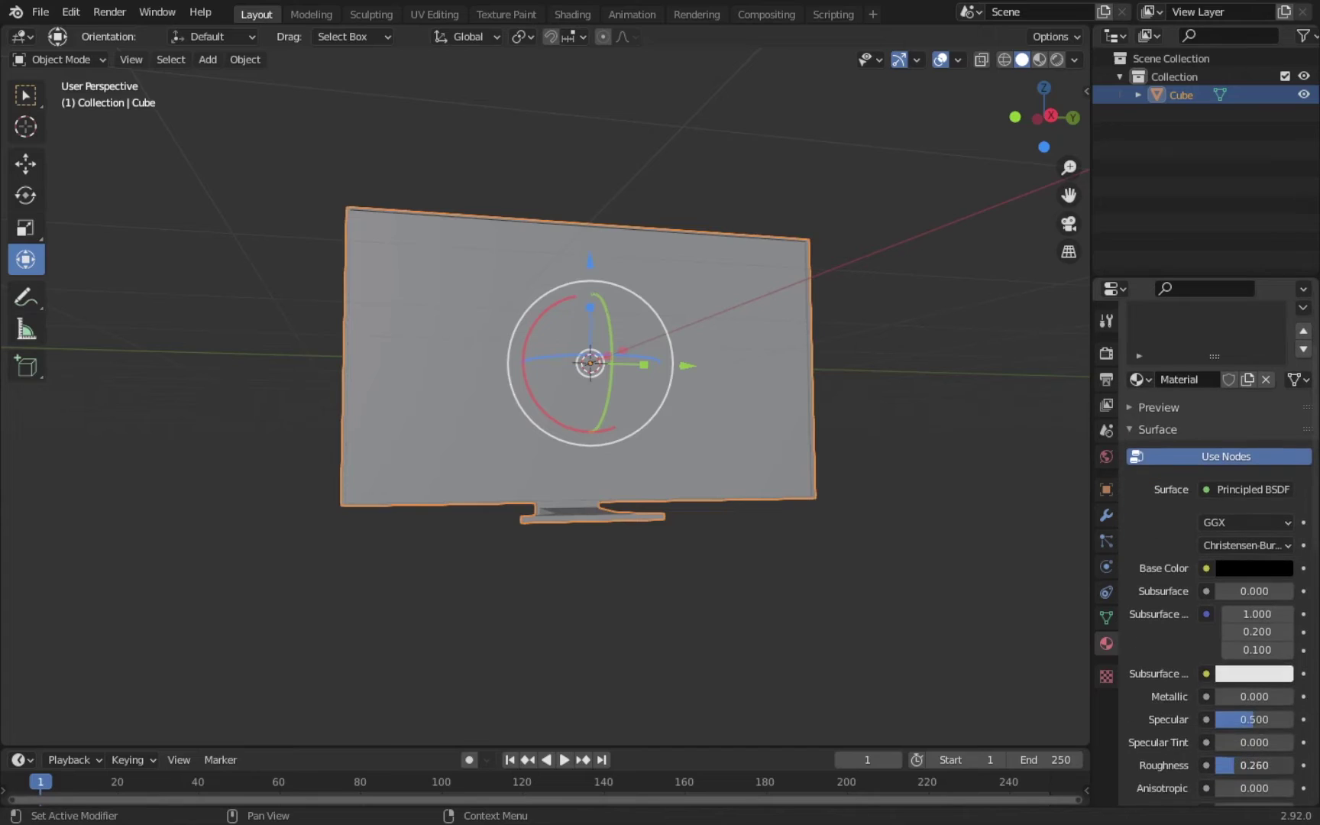
click(1039, 60)
scroll(1269, 696, down, 2)
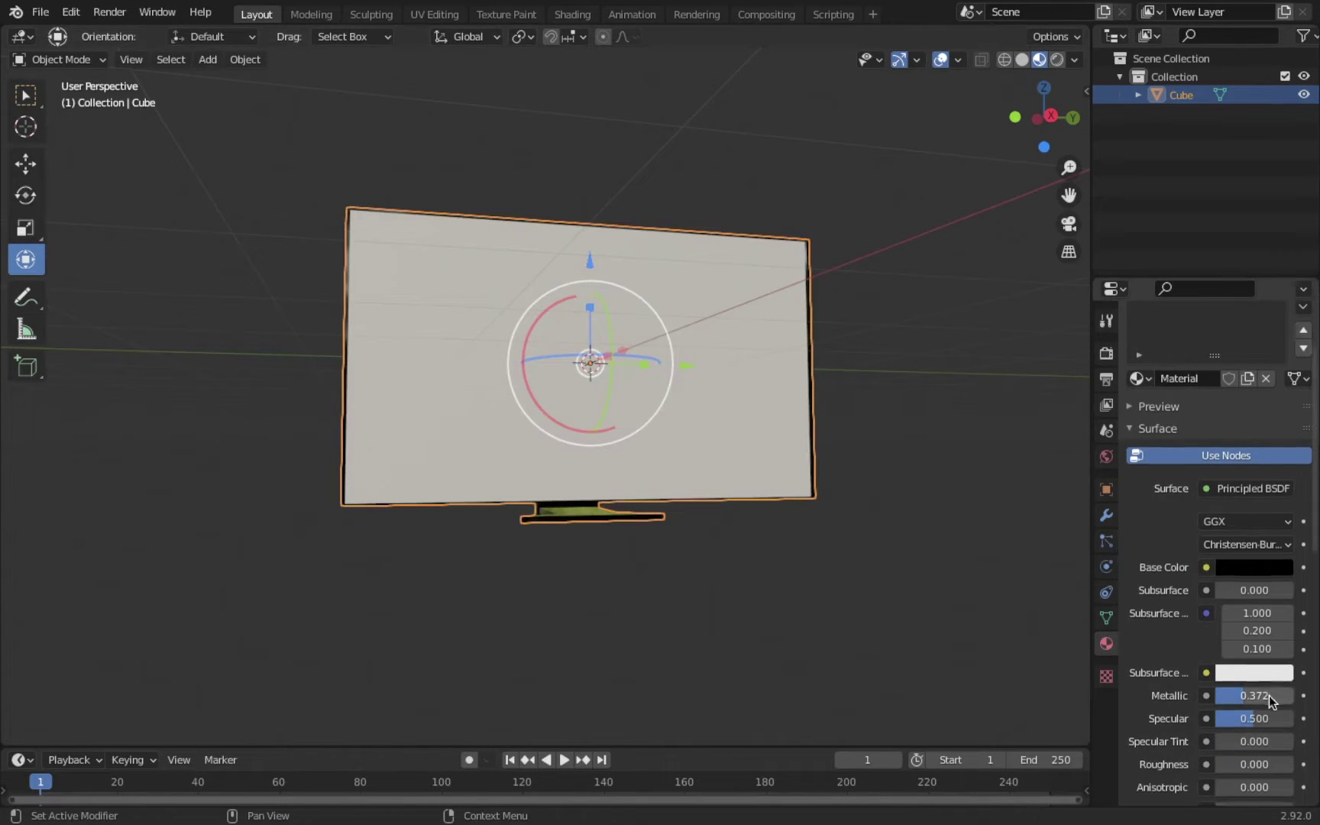
drag(1254, 716, 1276, 716)
Assign the second material to the screen, colour it green, and set Metallic to 1.000
click(1140, 329)
click(1231, 371)
click(1253, 580)
click(1153, 351)
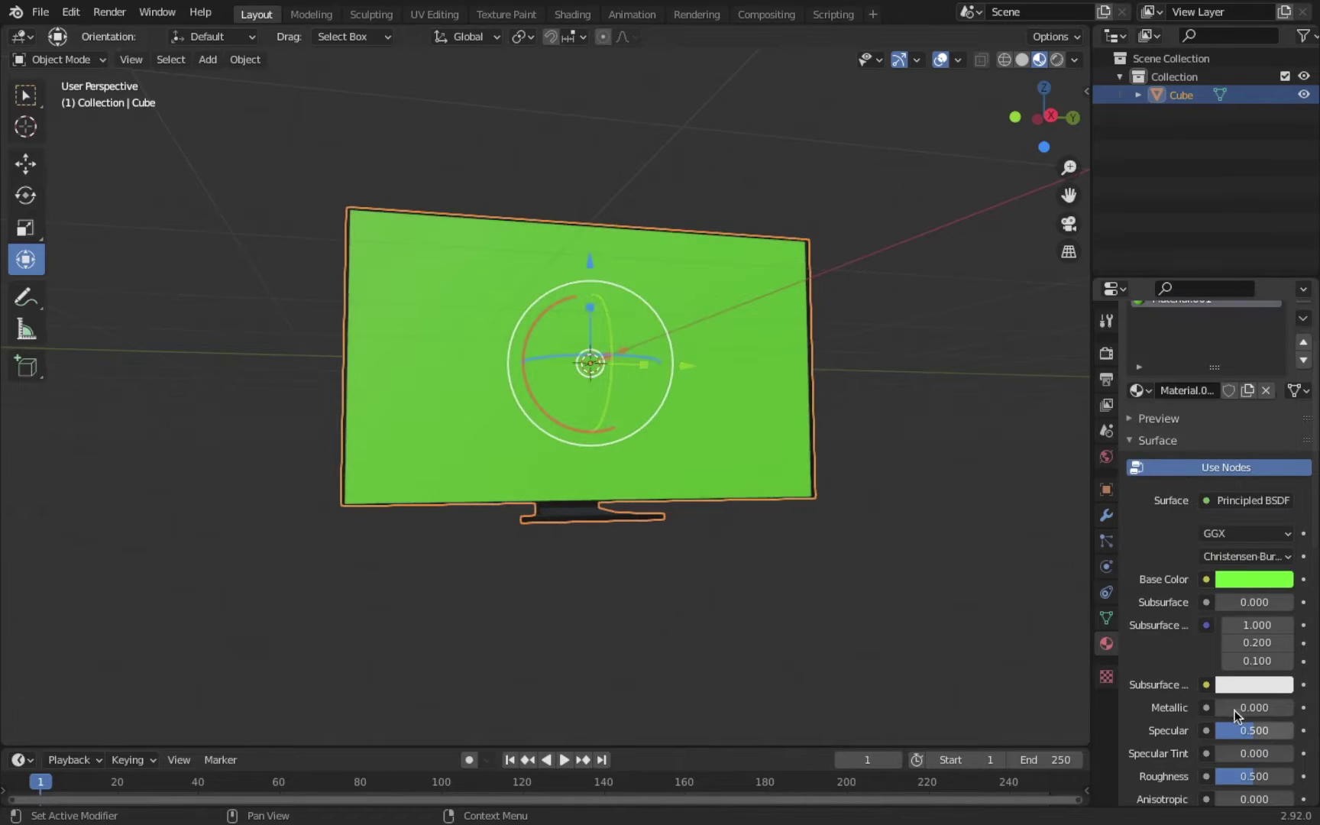
drag(1238, 708, 1291, 708)
click(985, 552)
scroll(985, 545, right, 5)
scroll(985, 545, left, 5)
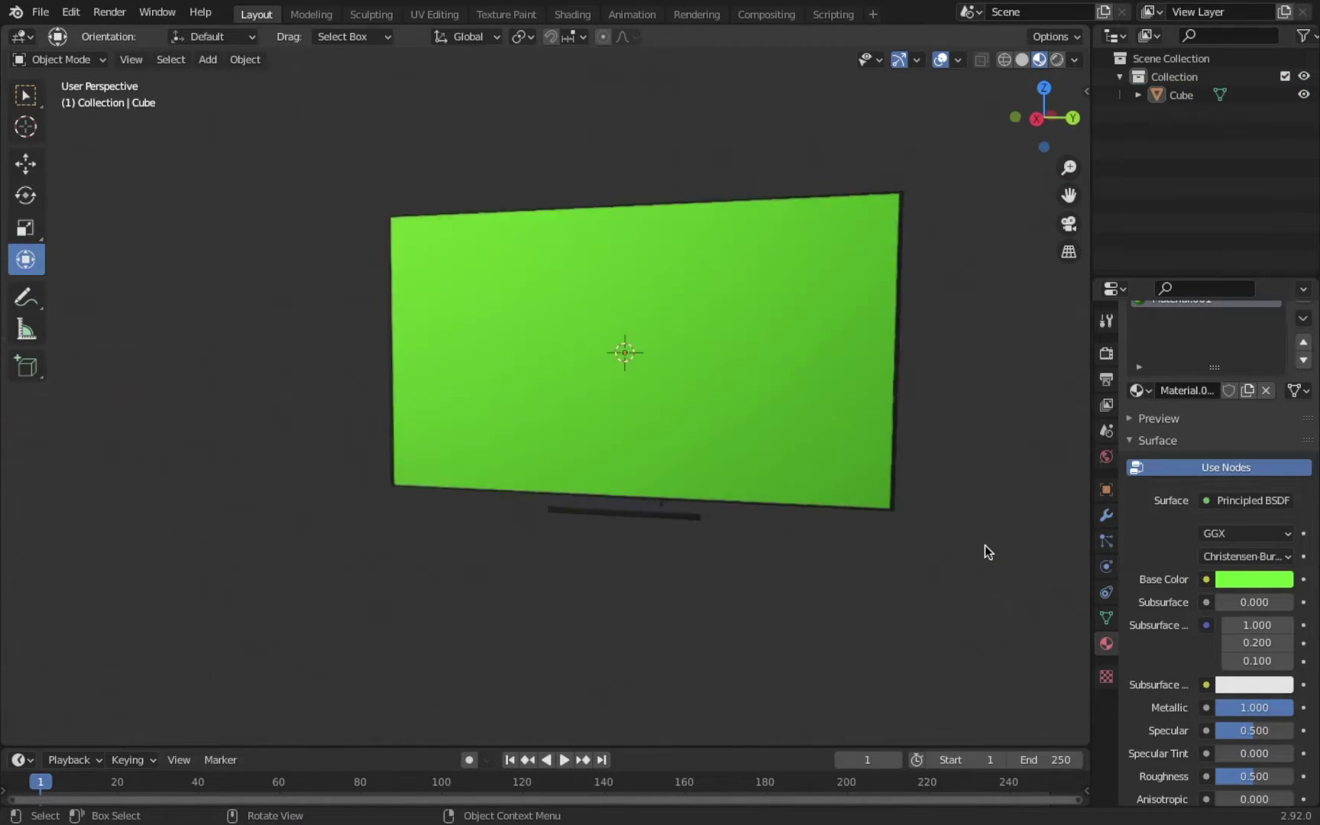
scroll(985, 545, down, 2)
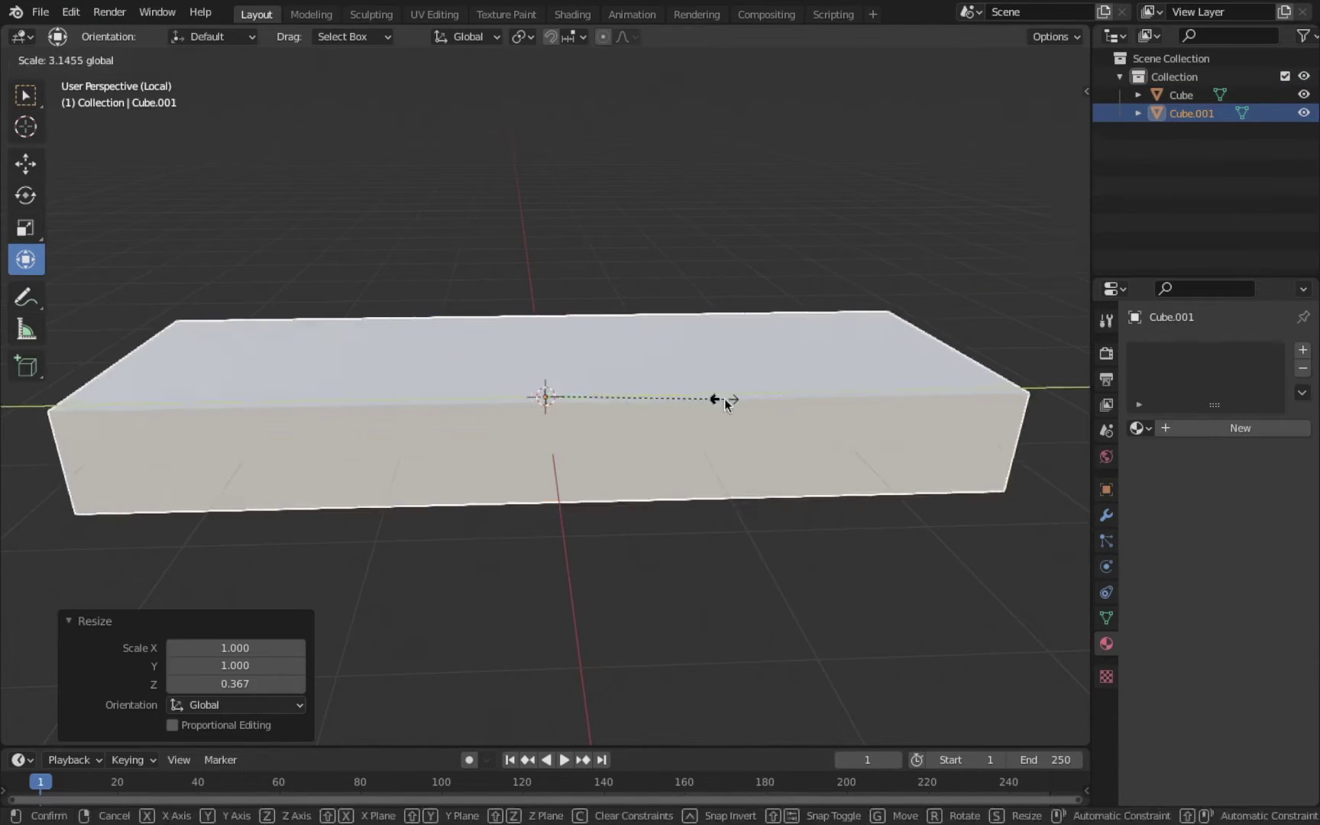
Flatten the new box into a tabletop and inset its top face
scroll(581, 422, up, 4)
drag(545, 344, 567, 386)
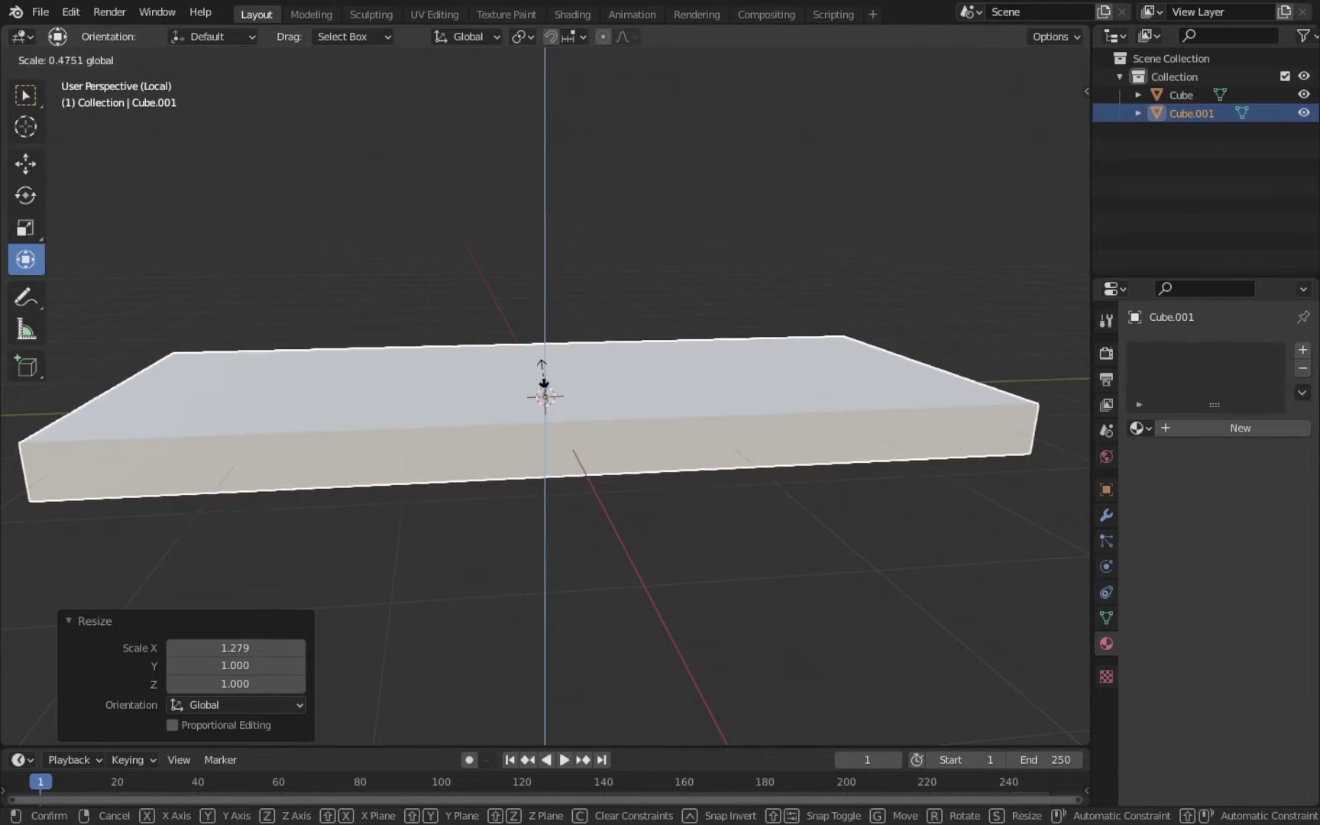
scroll(567, 388, up, 2)
scroll(567, 388, up, 2)
scroll(567, 388, down, 5)
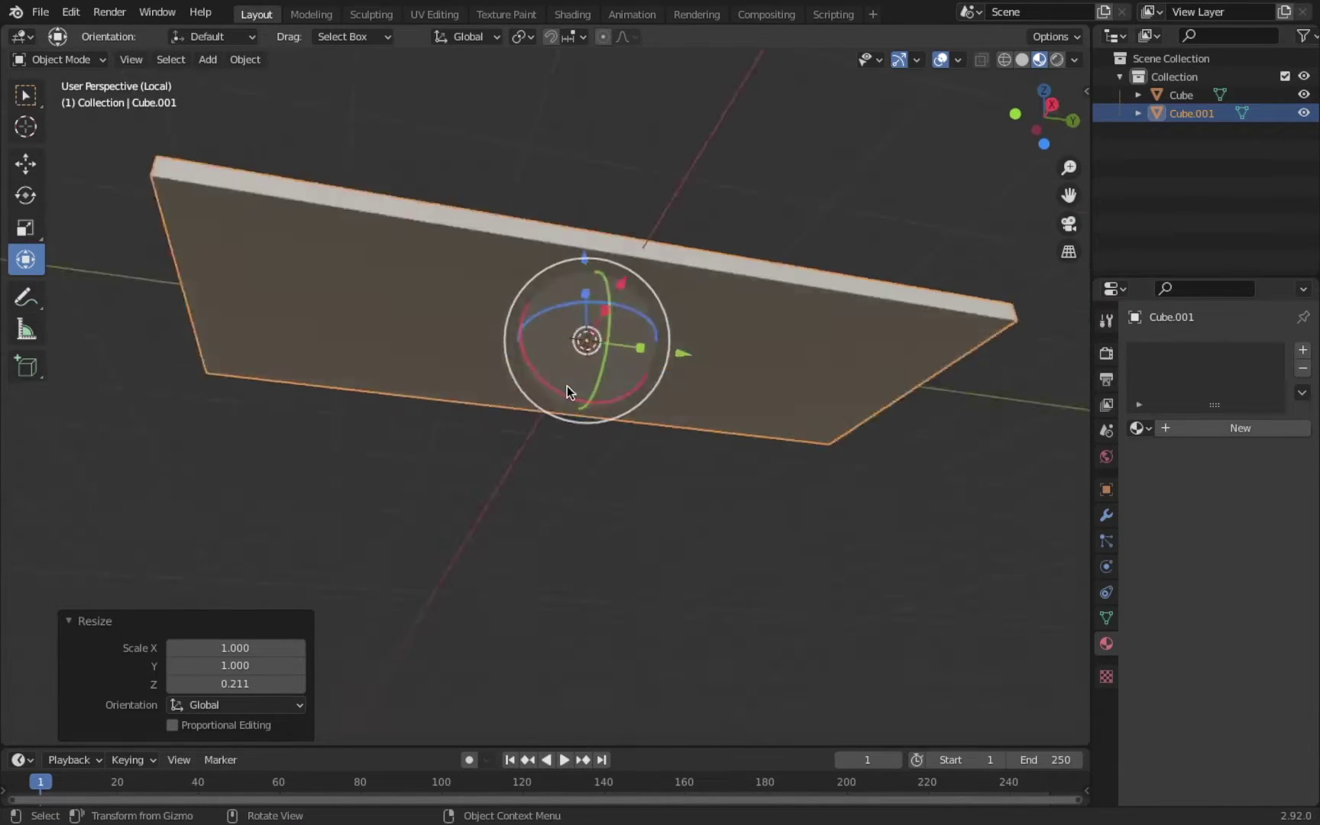
key(Tab)
scroll(567, 388, right, 3)
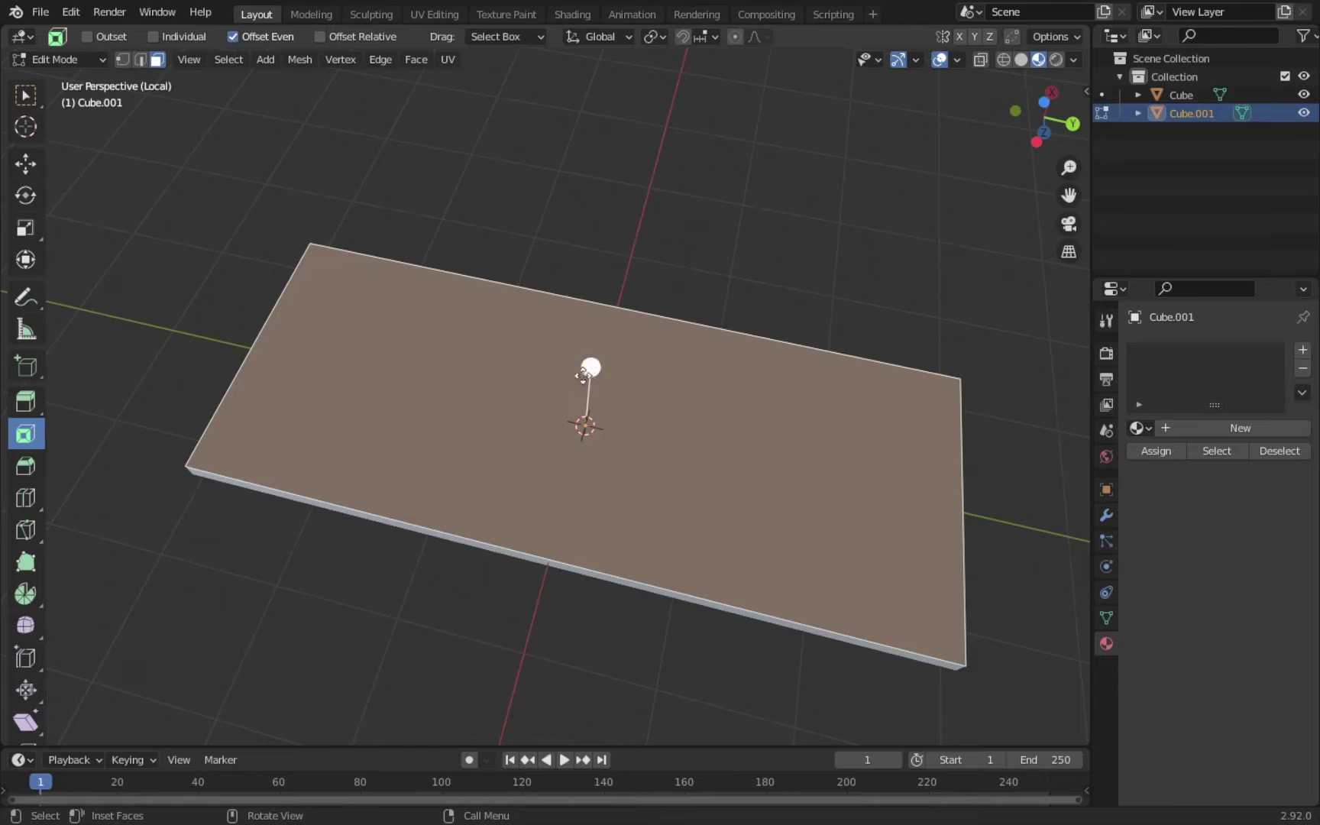
drag(592, 366, 596, 389)
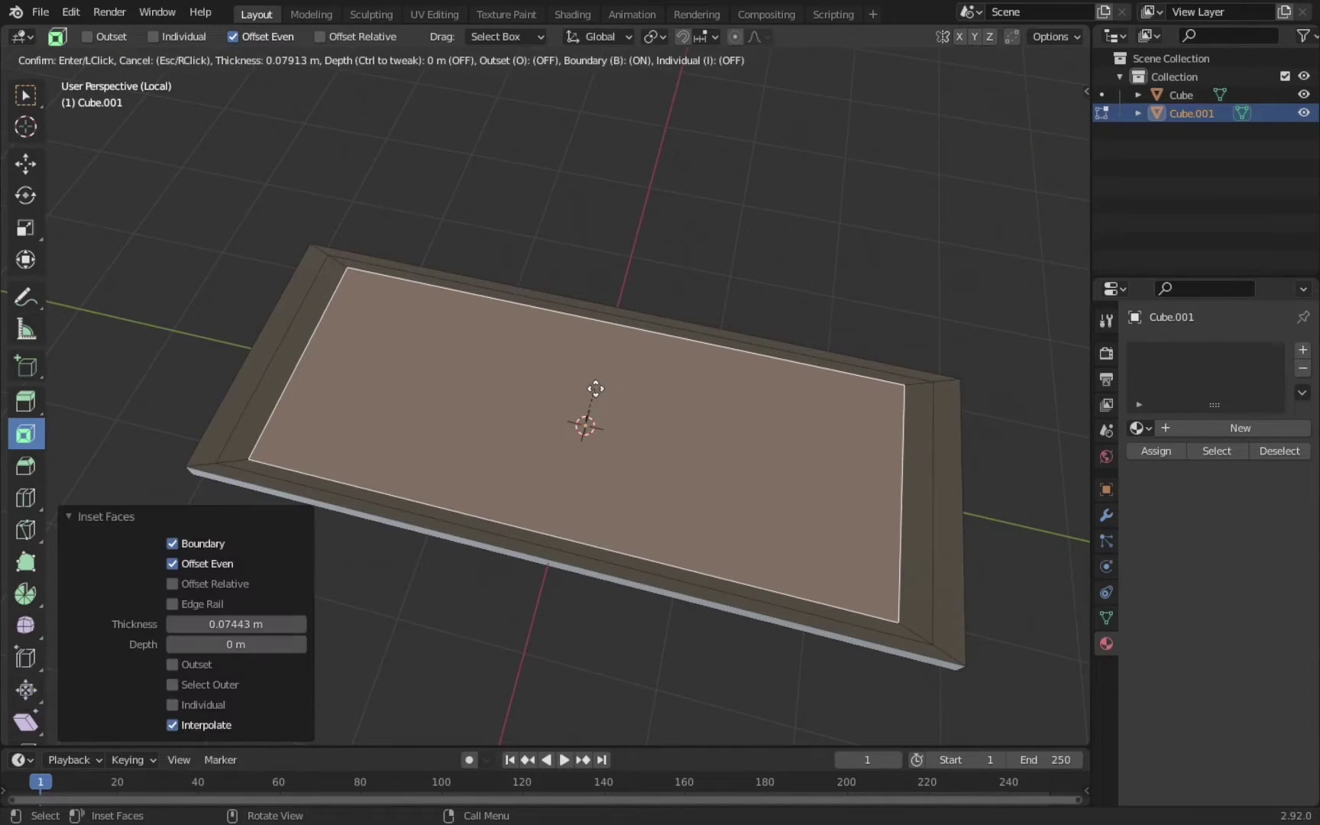
Add a lengthwise edge loop, narrow the leg faces along X, and extrude the legs downward
click(309, 317)
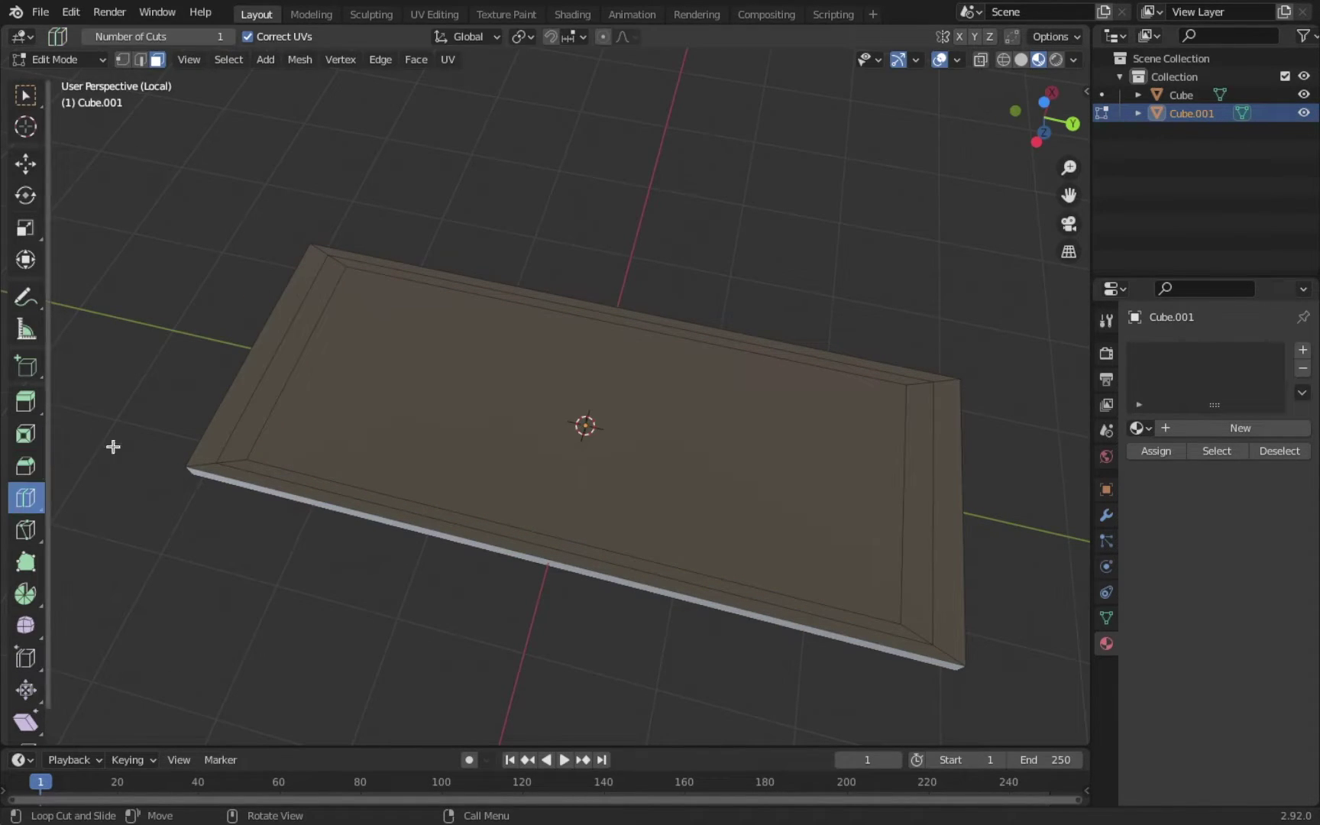
click(236, 399)
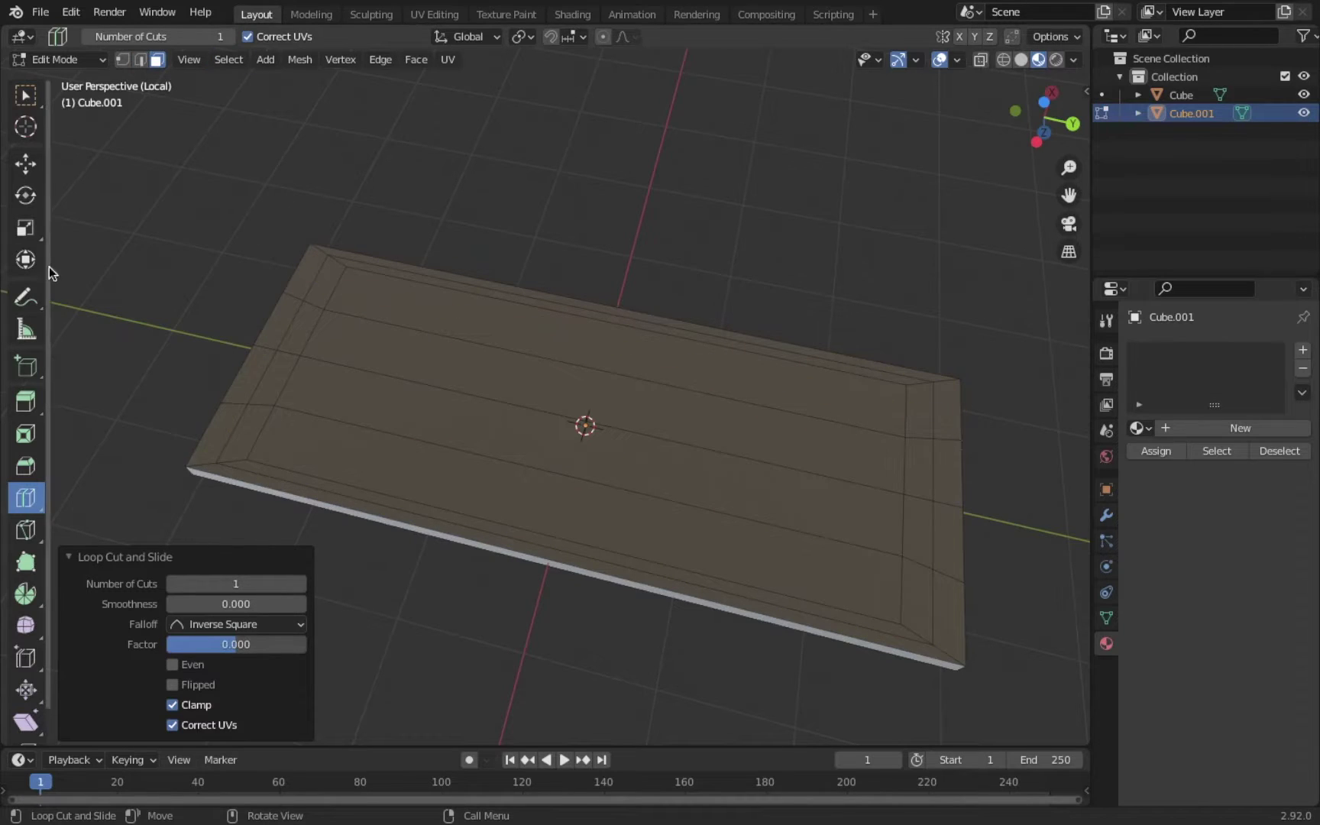
click(26, 260)
middle_drag(915, 594, 604, 354)
key(s)
key(x)
click(595, 346)
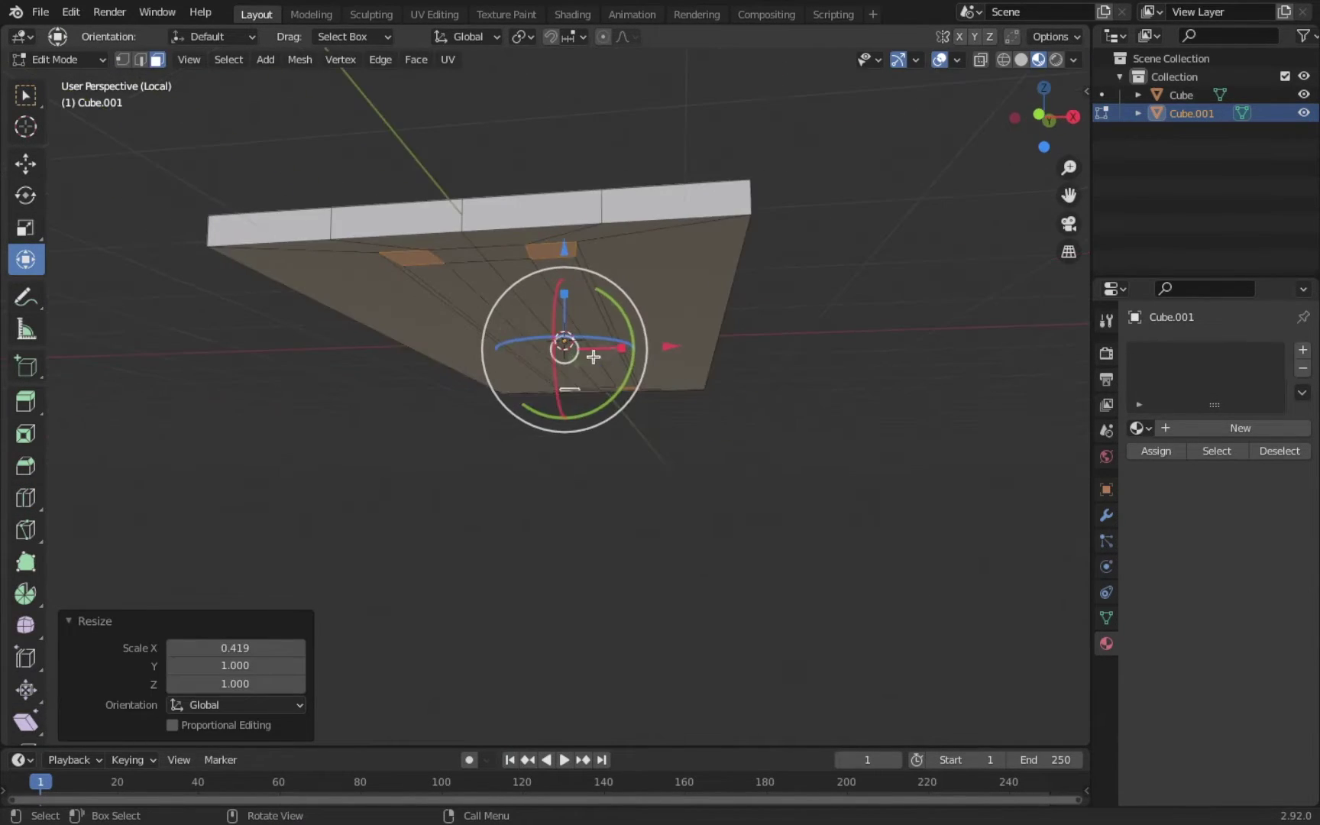
key(e)
click(612, 587)
mouse_move(613, 587)
middle_down()
mouse_move(619, 663)
mouse_move(761, 613)
mouse_move(1022, 566)
middle_up()
key(Tab)
Give the table a new brown material with metallic 0.882 and roughness 0.418
click(1240, 428)
click(1234, 619)
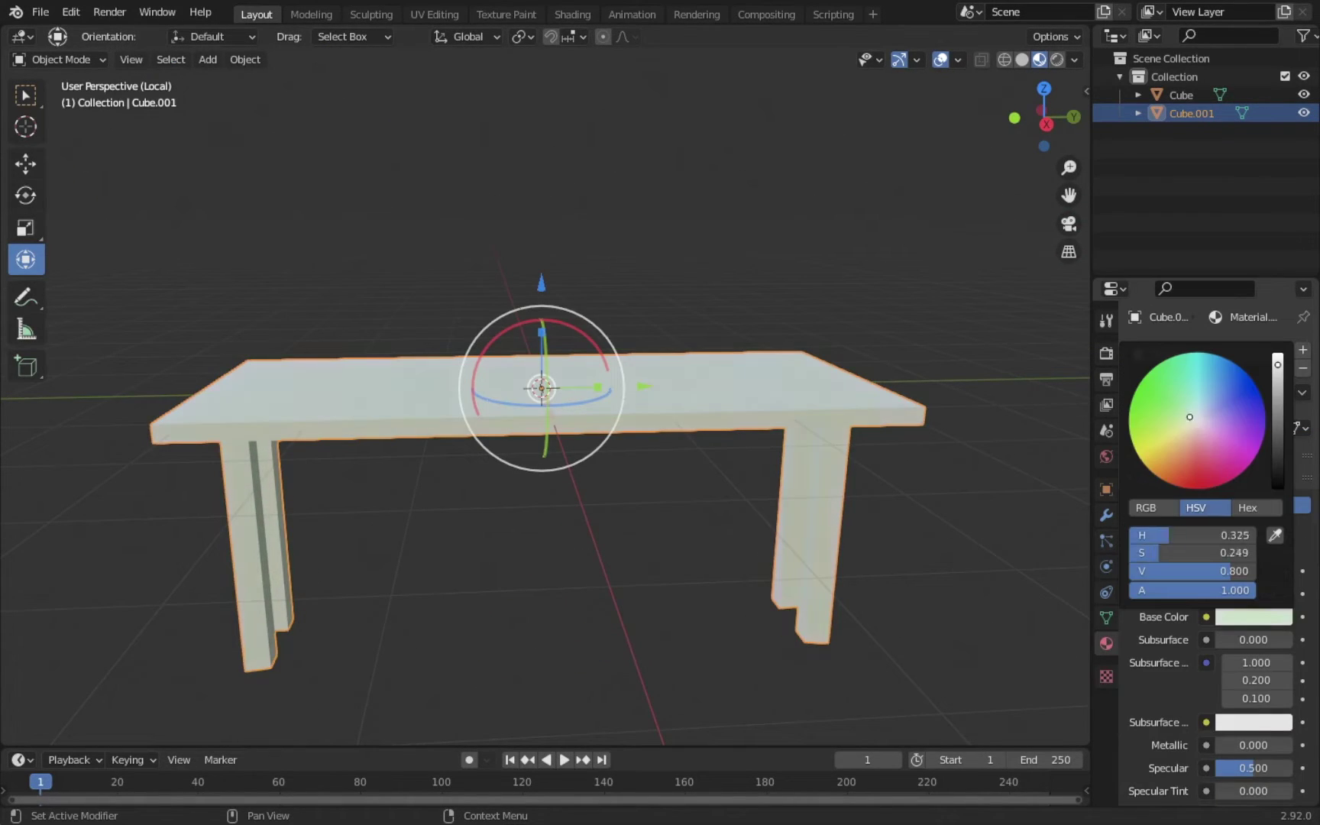
click(1197, 442)
drag(1290, 375, 1290, 428)
scroll(1207, 768, down, 2)
scroll(1208, 768, down, 3)
drag(1223, 622, 1283, 622)
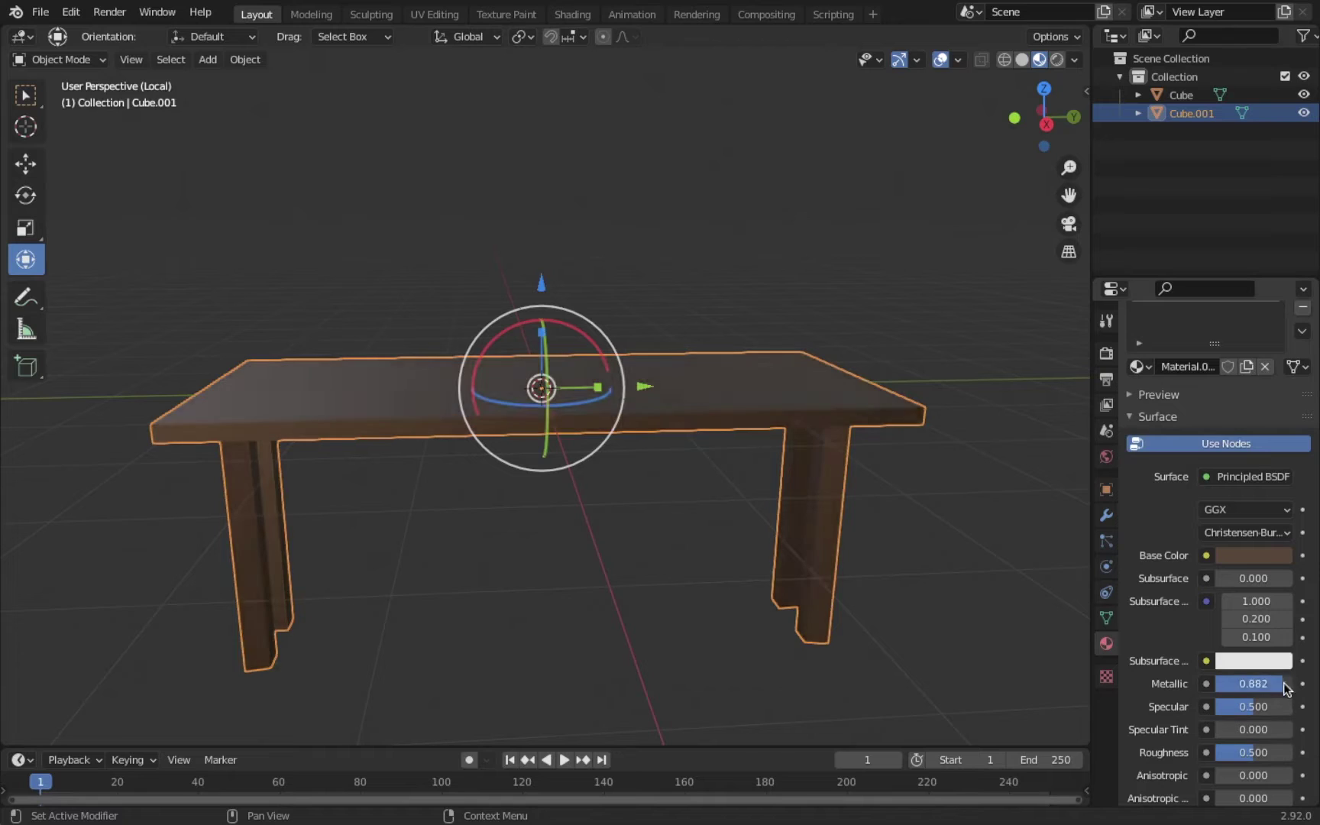
drag(1254, 691, 1248, 691)
click(953, 537)
scroll(953, 537, up, 2)
scroll(784, 348, down, 2)
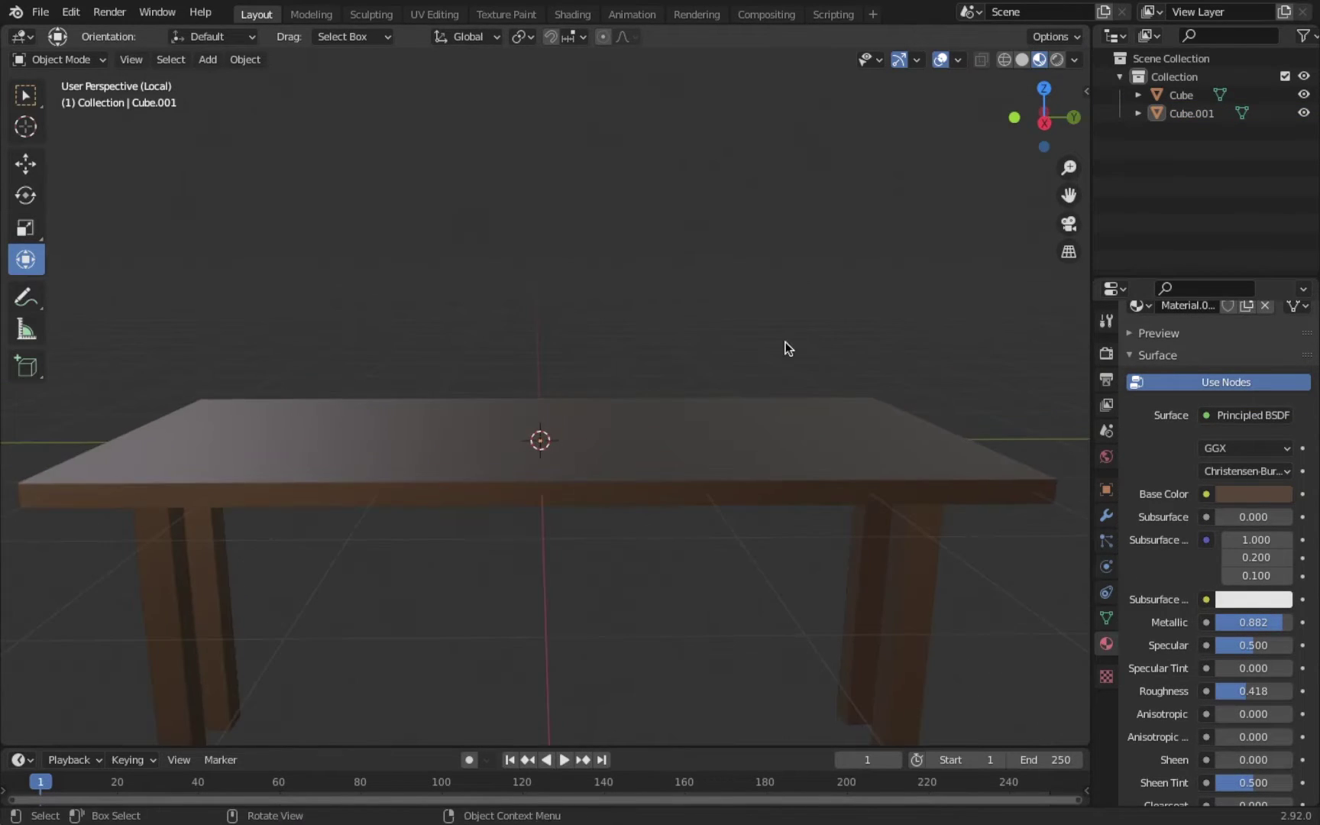
Raise the TV 1.307 m onto the tabletop and centre it there
key(slash)
click(754, 272)
key(g)
key(z)
click(750, 582)
key(KP_3)
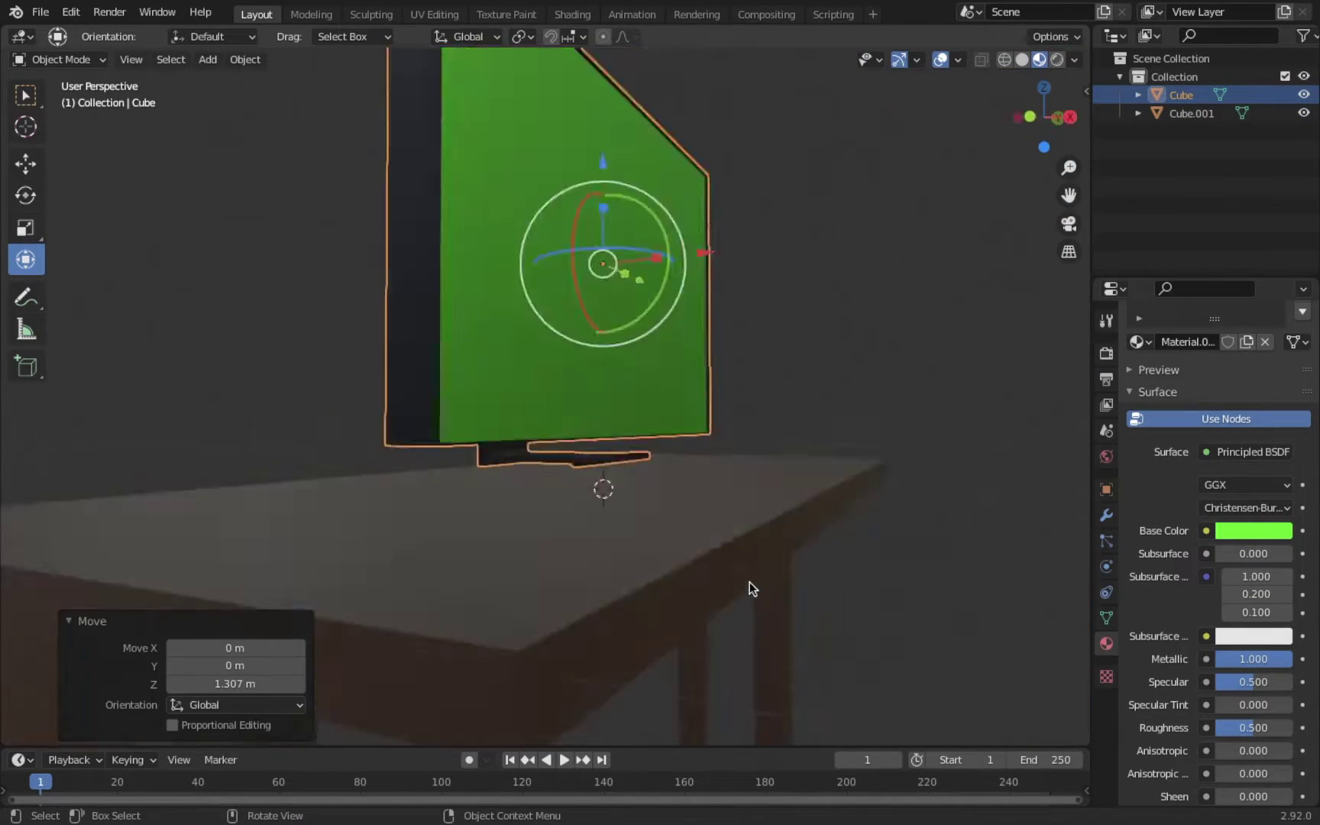
key(g)
key(z)
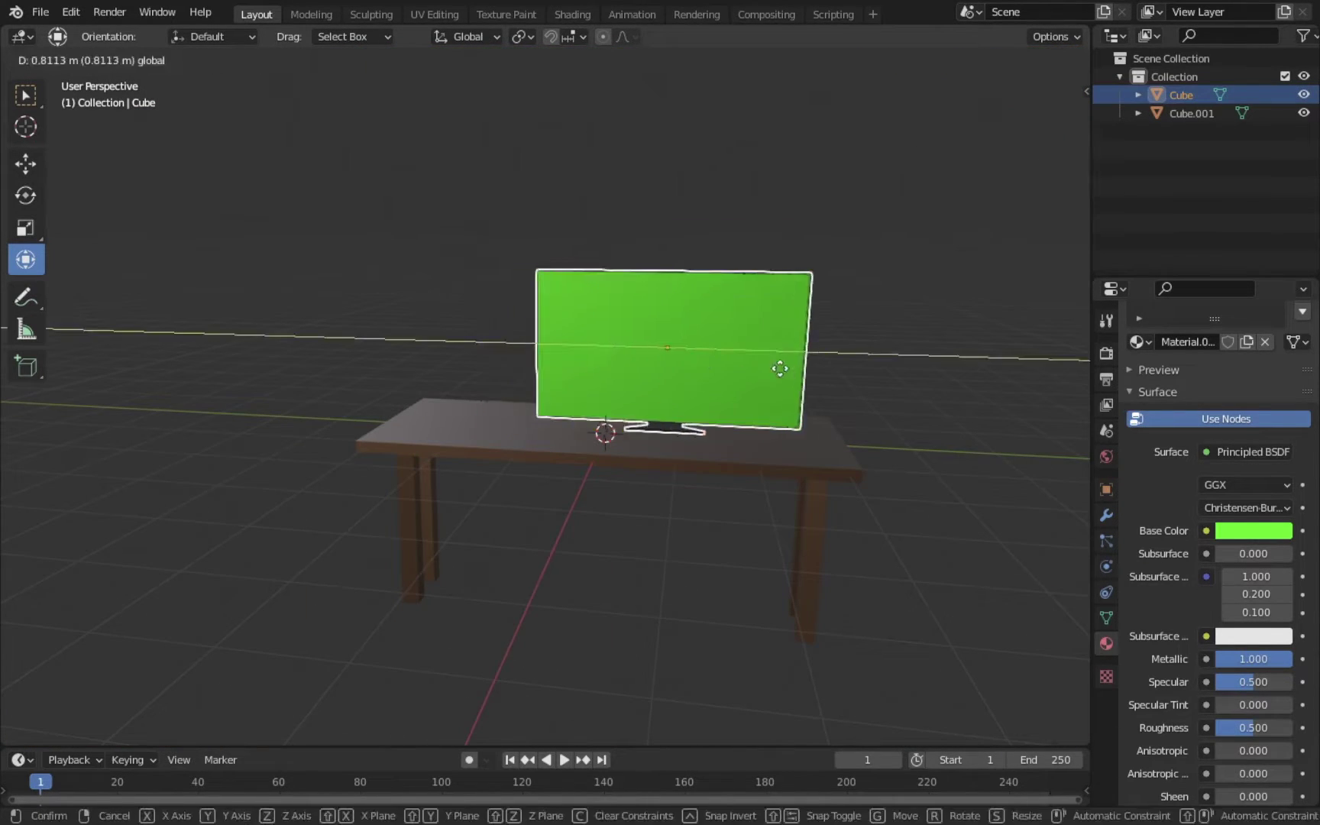
click(630, 344)
middle_drag(630, 344, 535, 336)
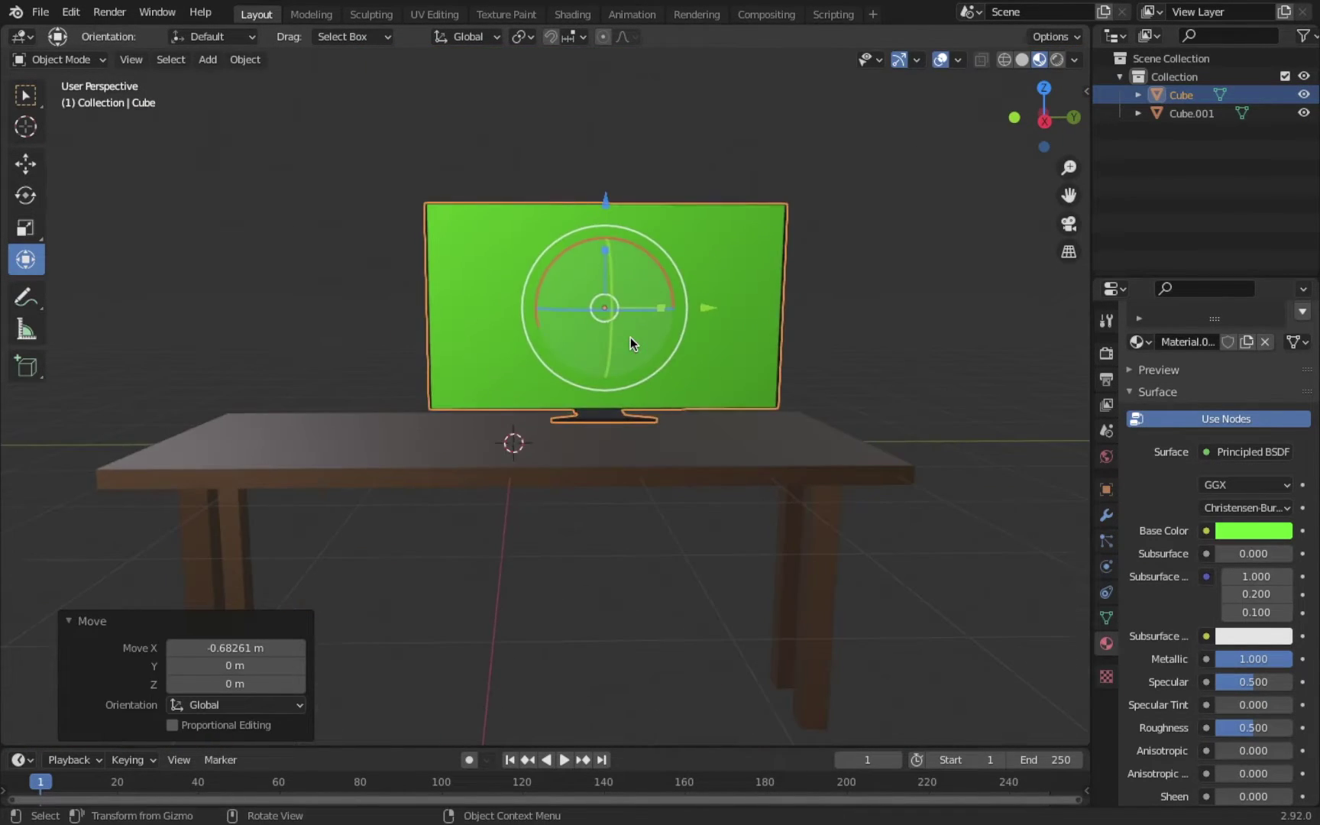
middle_drag(631, 343, 814, 333)
Add a new 2 m mesh plane to the scene
key(g)
key(Escape)
click(208, 59)
click(365, 85)
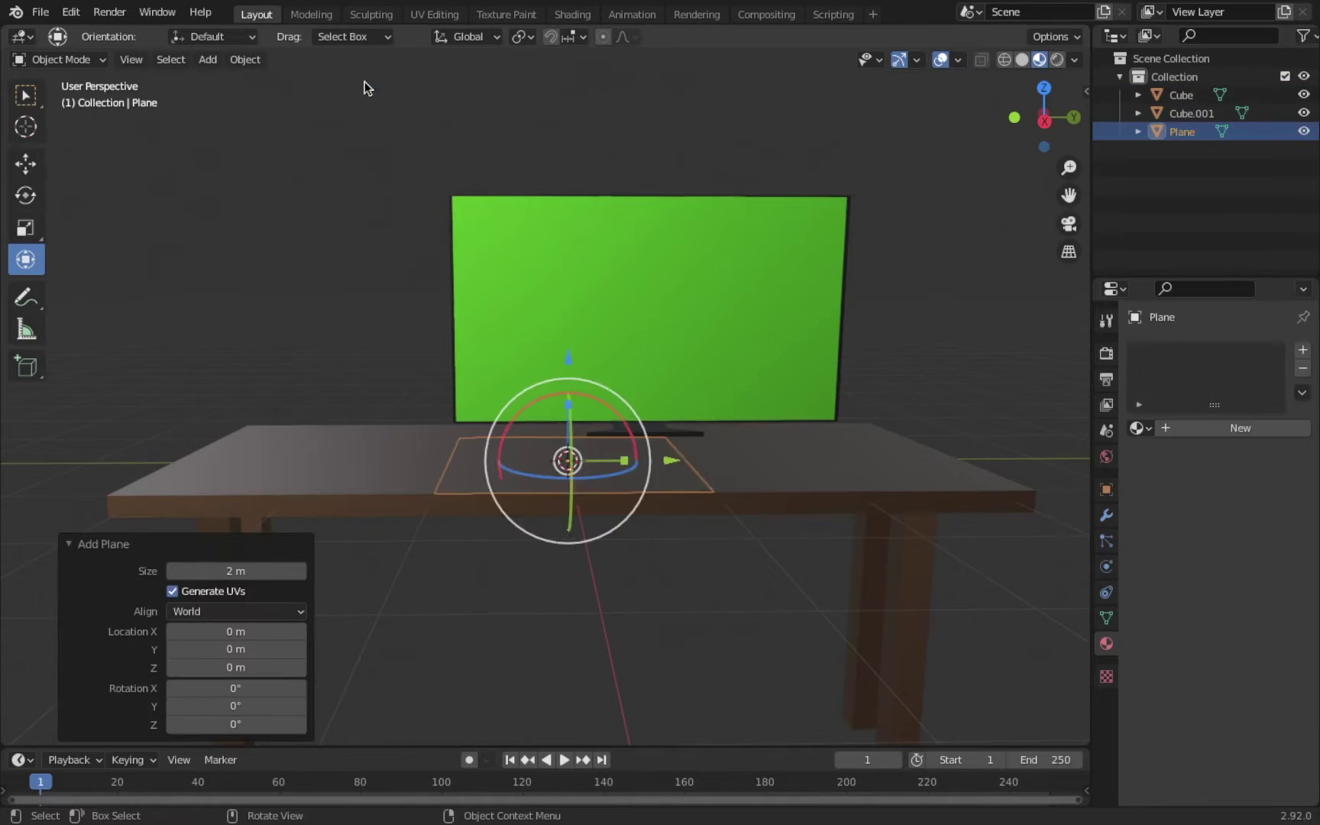
Enlarge the plane into a large floor and lower it beneath the table legs
middle_drag(365, 85, 563, 378)
key(s)
click(1029, 554)
key(g)
key(z)
click(359, 374)
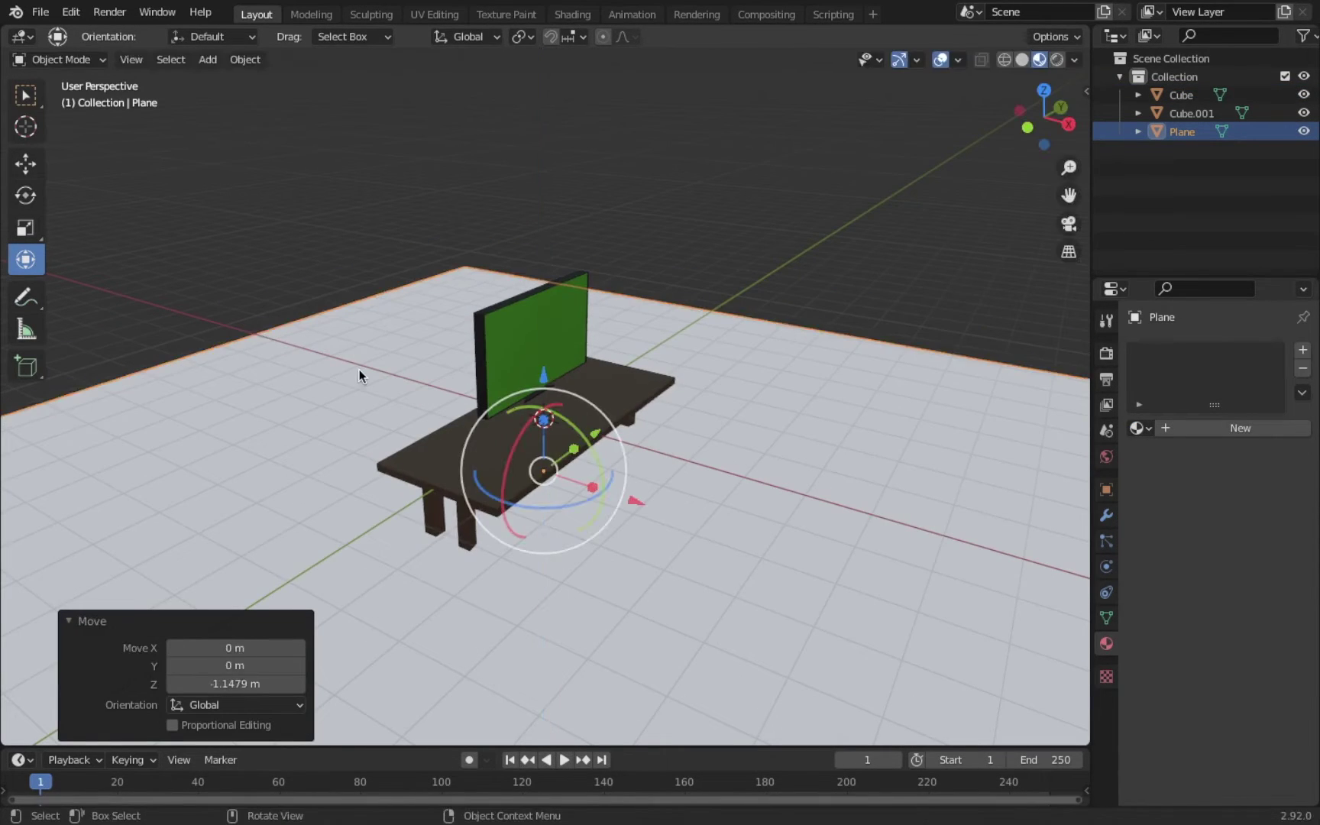
middle_drag(359, 375, 333, 350)
Inset the floor face and extrude walls 10.506 m high around the table
key(Tab)
click(584, 412)
key(e)
click(751, 167)
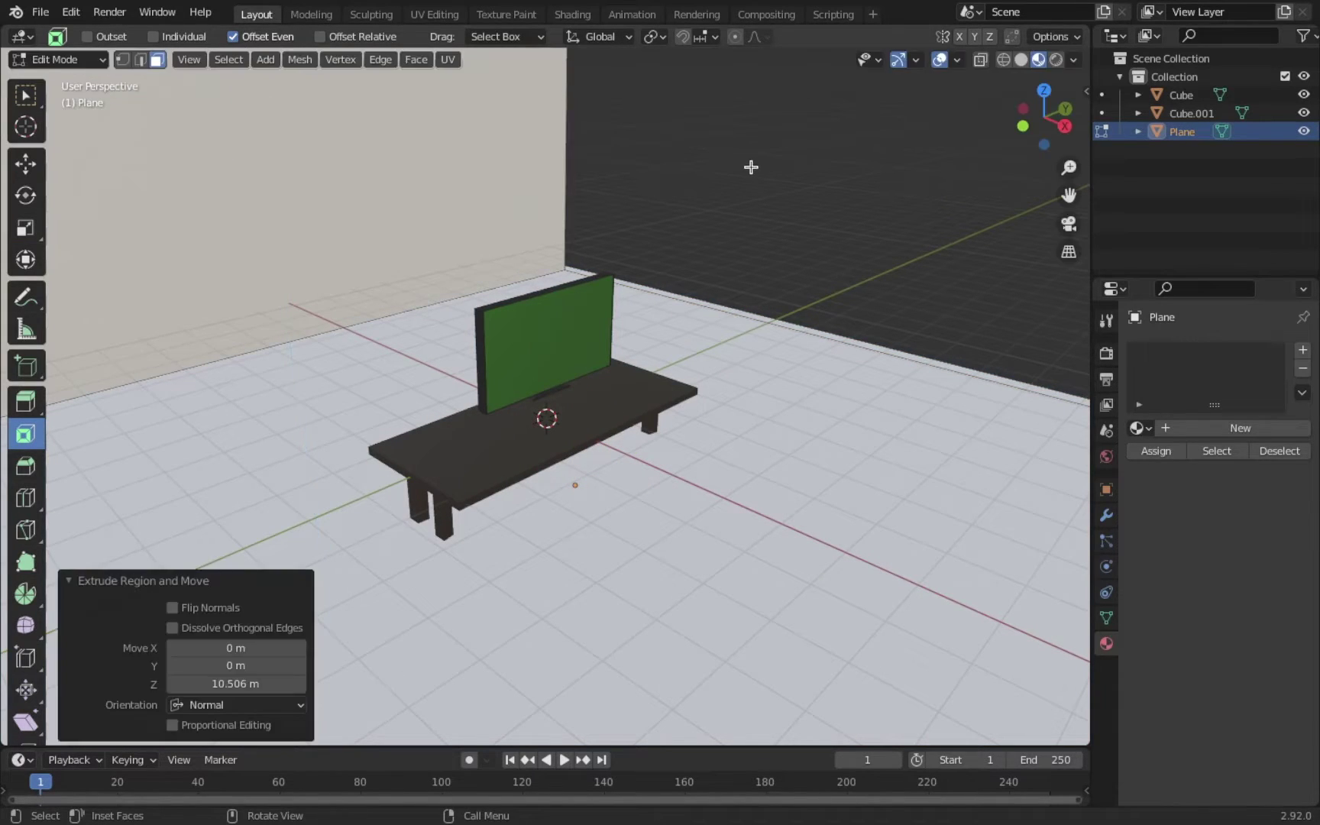
middle_drag(752, 167, 764, 103)
key(Tab)
Give the room a new purple material and add a camera to the scene
click(1240, 428)
click(1253, 617)
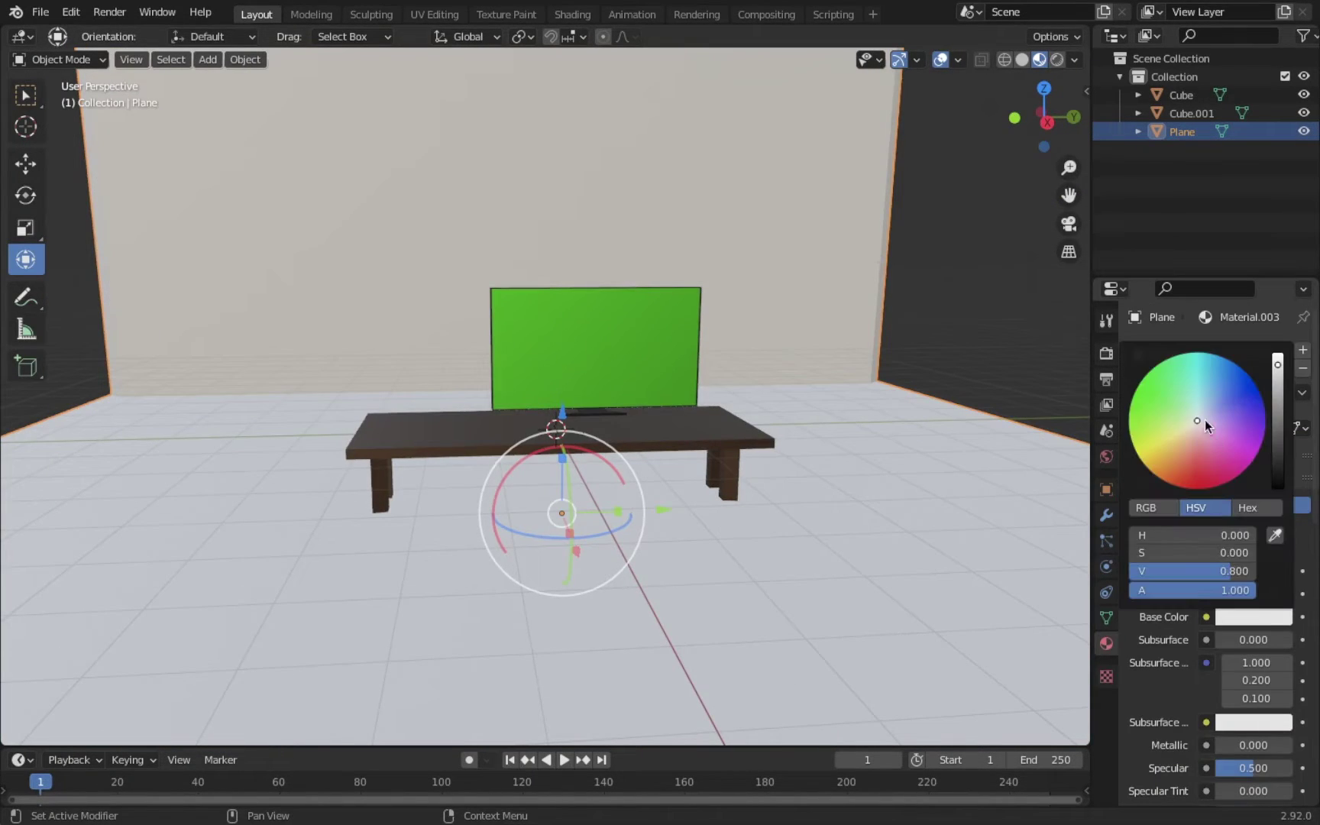
drag(1205, 420, 1226, 434)
scroll(1250, 741, down, 2)
drag(1232, 745, 1292, 743)
scroll(562, 459, up, 2)
click(208, 60)
click(221, 362)
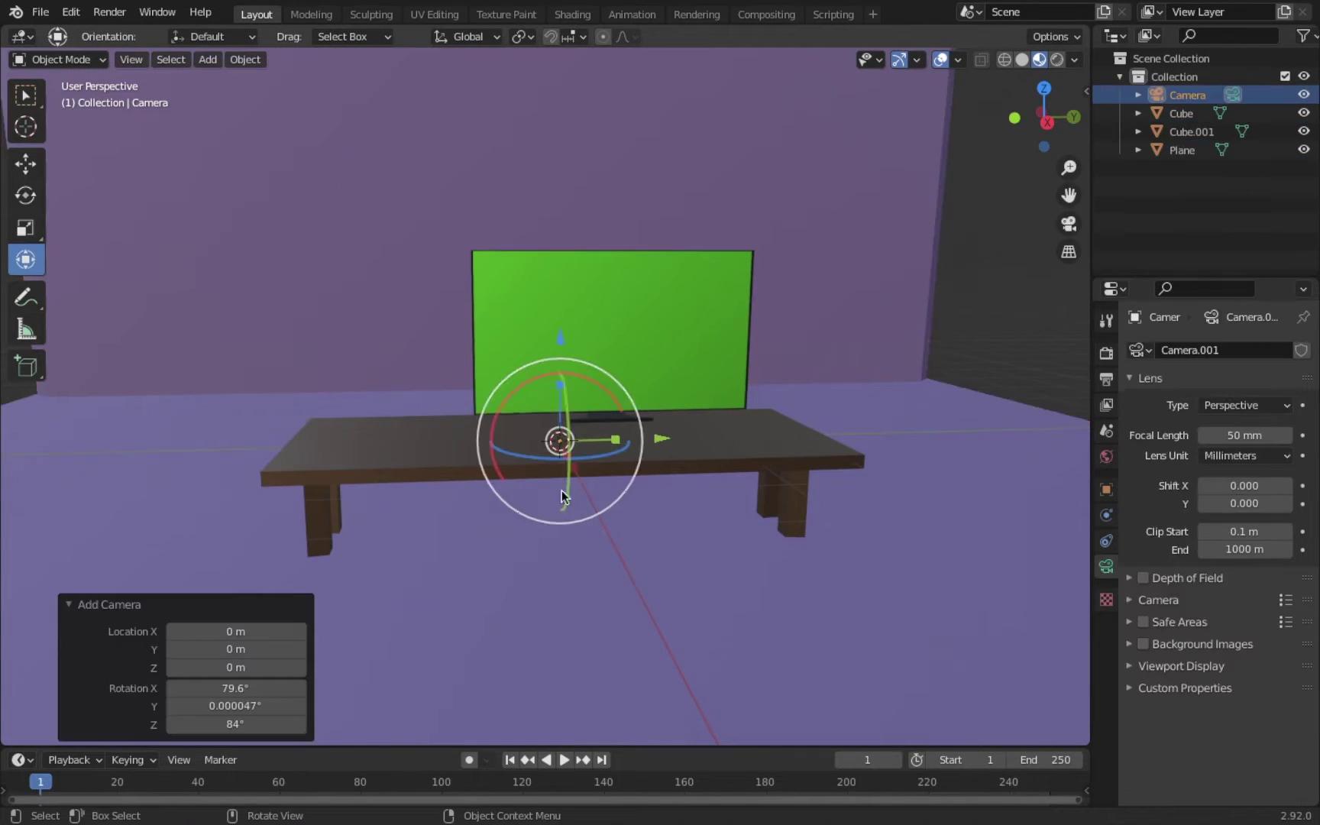
Place the camera in front of the TV at 1.3153 m height, framing the TV
middle_drag(436, 447, 535, 428)
click(1106, 489)
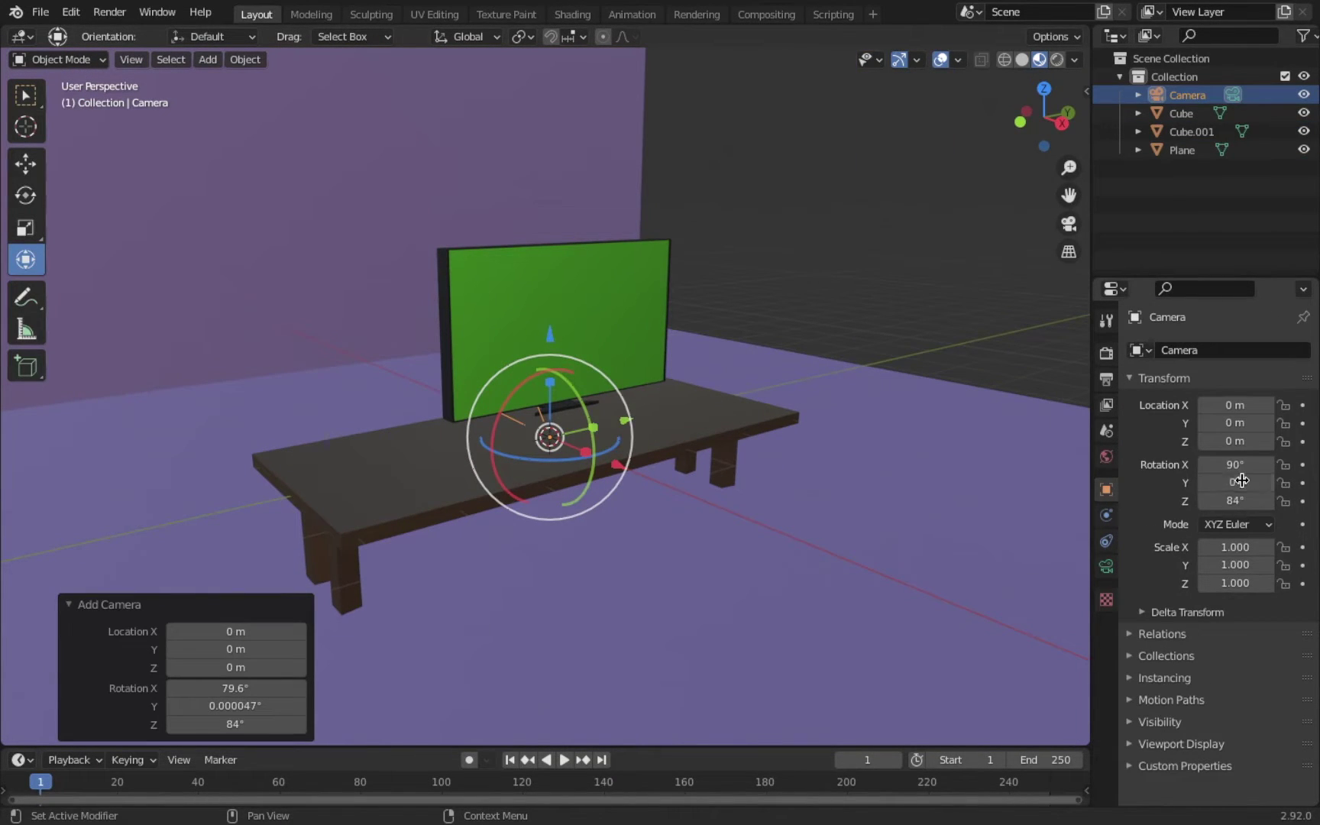
drag(617, 464, 999, 513)
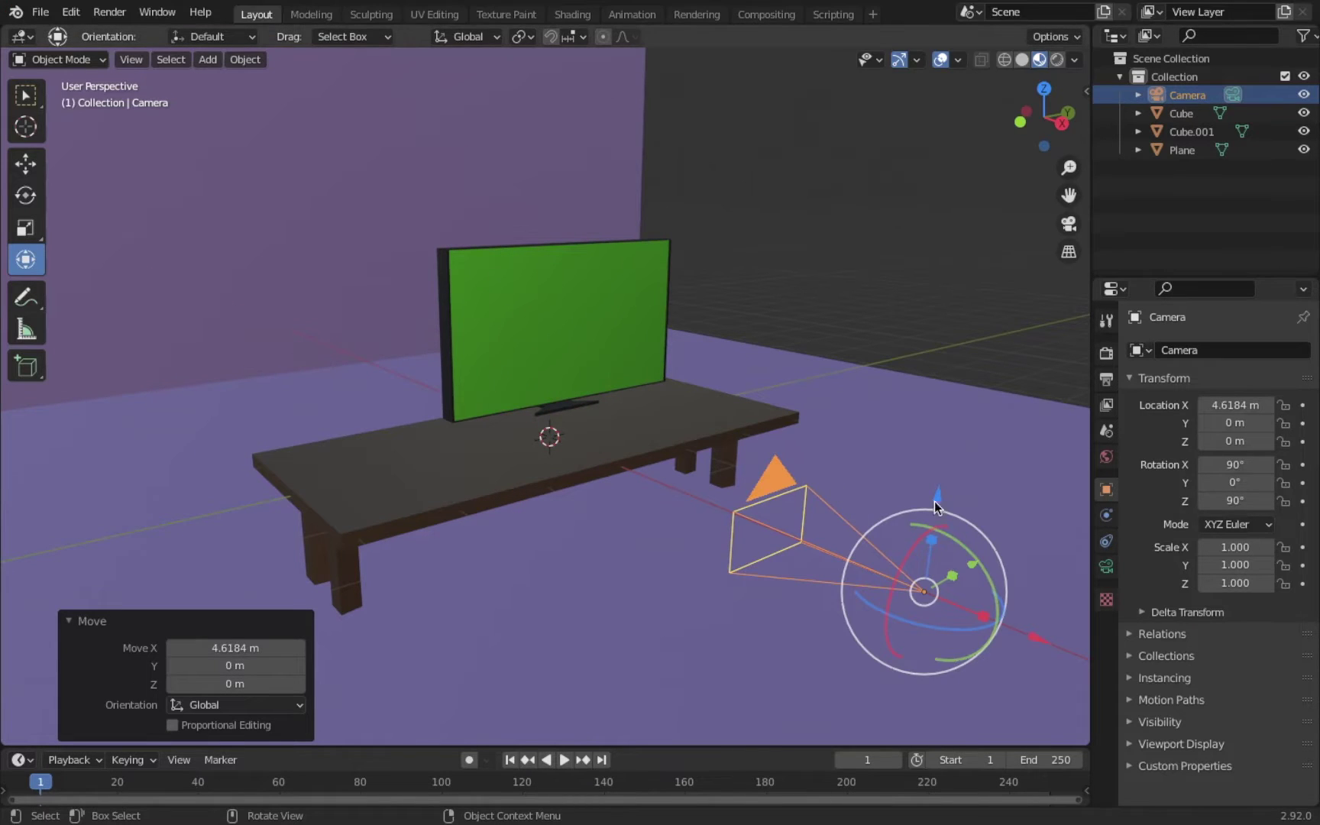
drag(952, 443, 951, 394)
click(131, 59)
click(367, 243)
mouse_move(1235, 442)
mouse_down()
mouse_move(1261, 442)
mouse_move(1215, 415)
mouse_up()
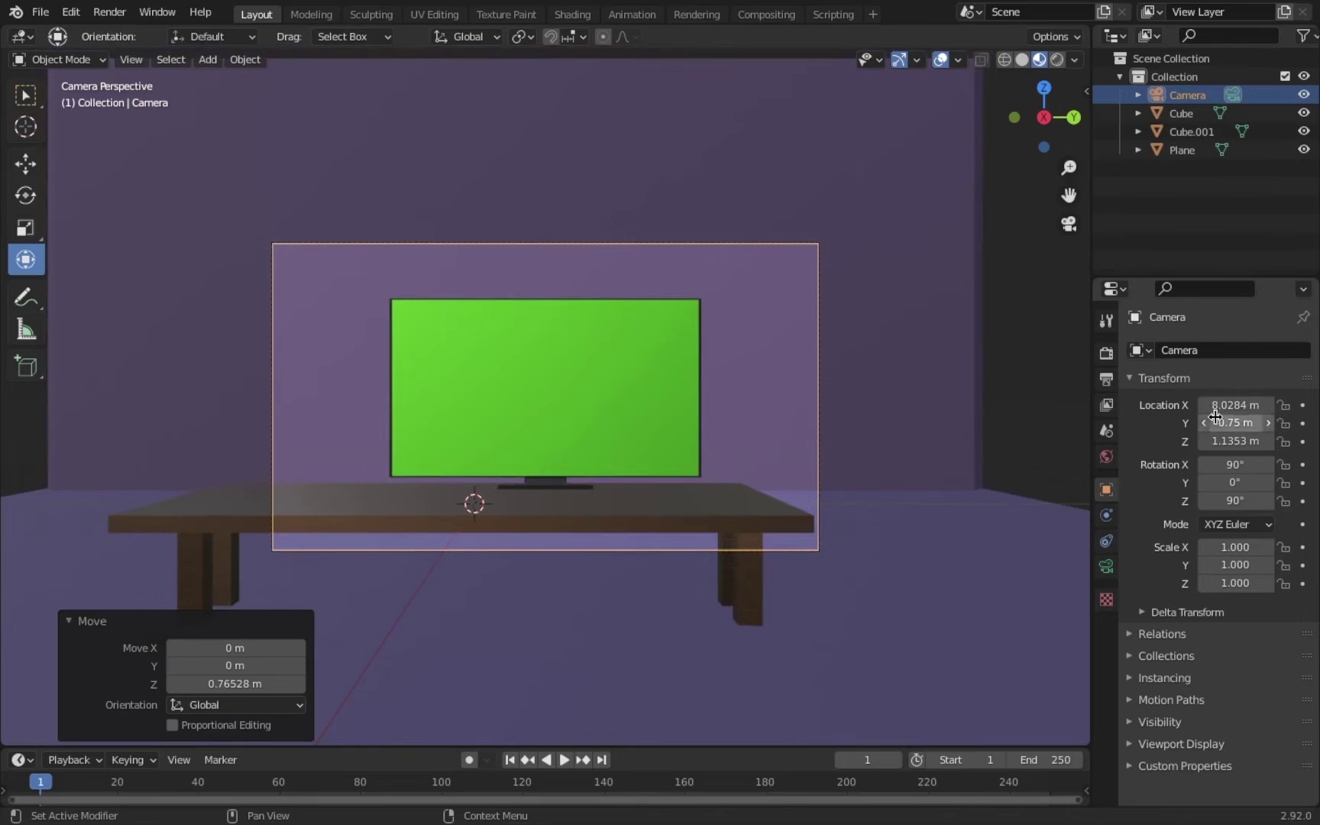
drag(1235, 441, 1261, 442)
mouse_move(1058, 386)
middle_down()
mouse_move(855, 410)
mouse_move(259, 274)
middle_up()
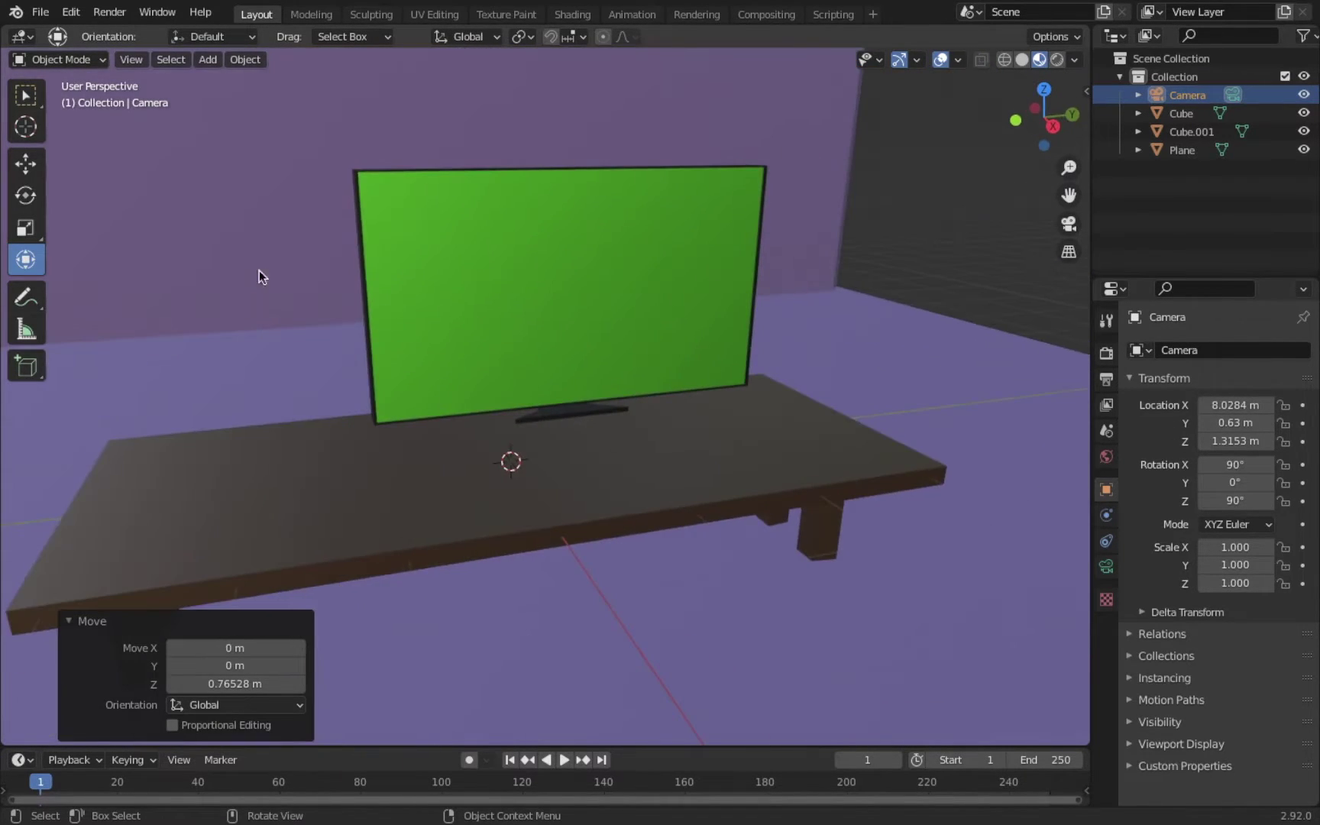
Add a cube scaled to 0.275, move it beside the TV and shrink it further
click(207, 60)
click(422, 104)
text(s.275)
key(Return)
drag(510, 359, 524, 323)
mouse_move(608, 413)
mouse_down()
mouse_move(685, 352)
mouse_move(713, 419)
mouse_up()
scroll(714, 420, up, 2)
mouse_move(714, 419)
middle_down()
mouse_move(663, 434)
mouse_move(600, 396)
middle_up()
key(s)
click(651, 452)
Lower the box onto the tabletop and slide it sideways along X
key(g)
key(z)
click(615, 469)
middle_drag(615, 469, 613, 470)
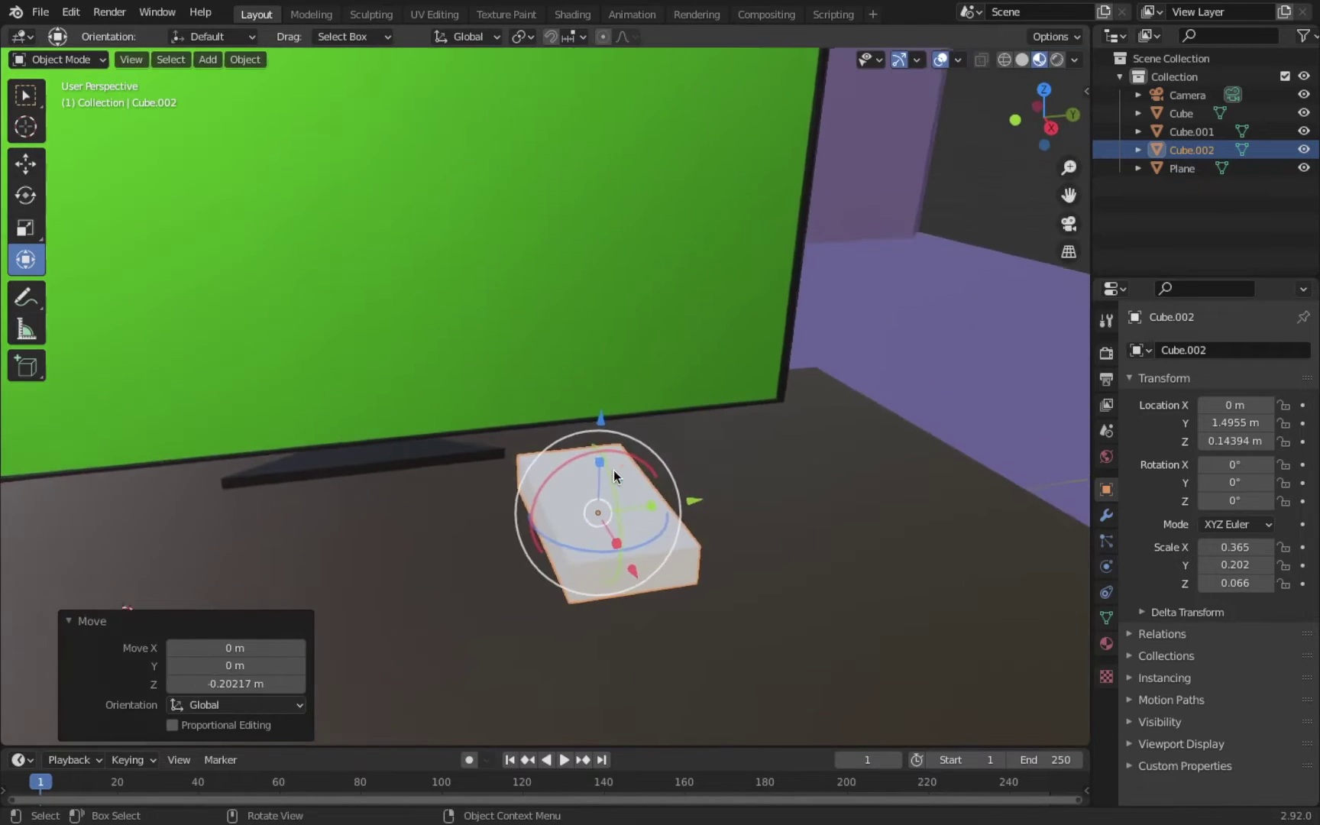
key(g)
key(x)
click(694, 694)
middle_drag(694, 695, 581, 539)
Resize the box along X and Y to new proportions
key(s)
key(x)
click(581, 540)
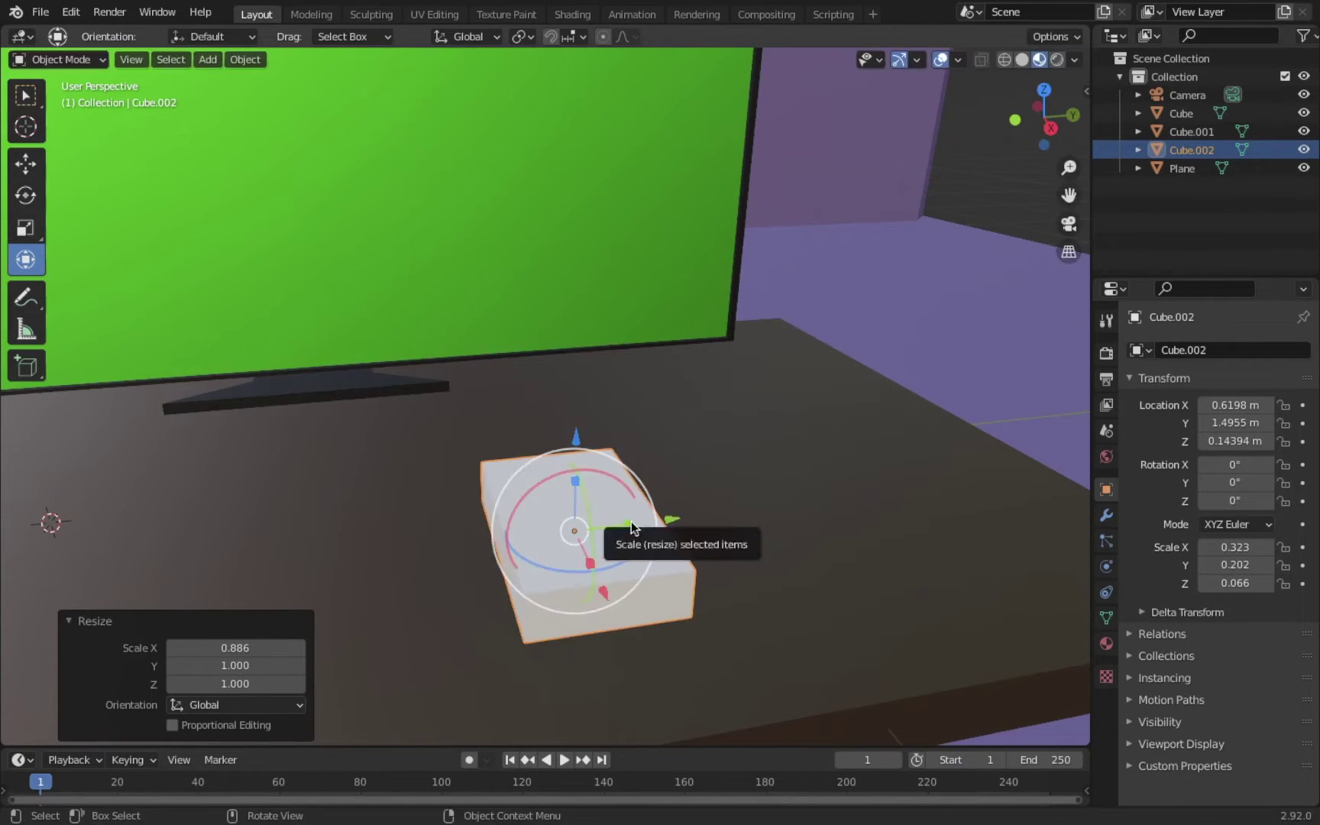
middle_drag(616, 603, 623, 525)
key(s)
key(y)
click(640, 512)
In Edit Mode, try a corner bevel, then cancel it and undo an accidental inset
key(Tab)
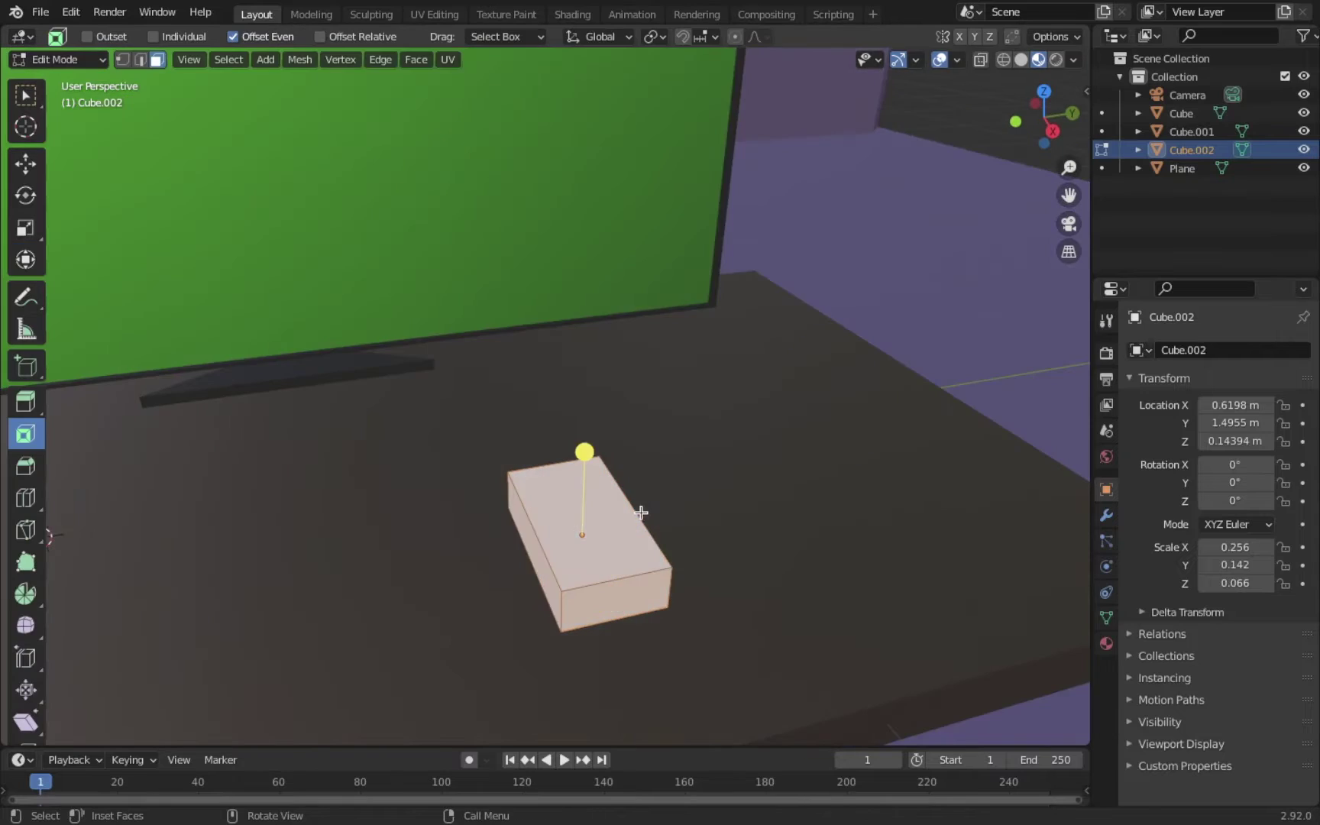
middle_drag(640, 512, 149, 80)
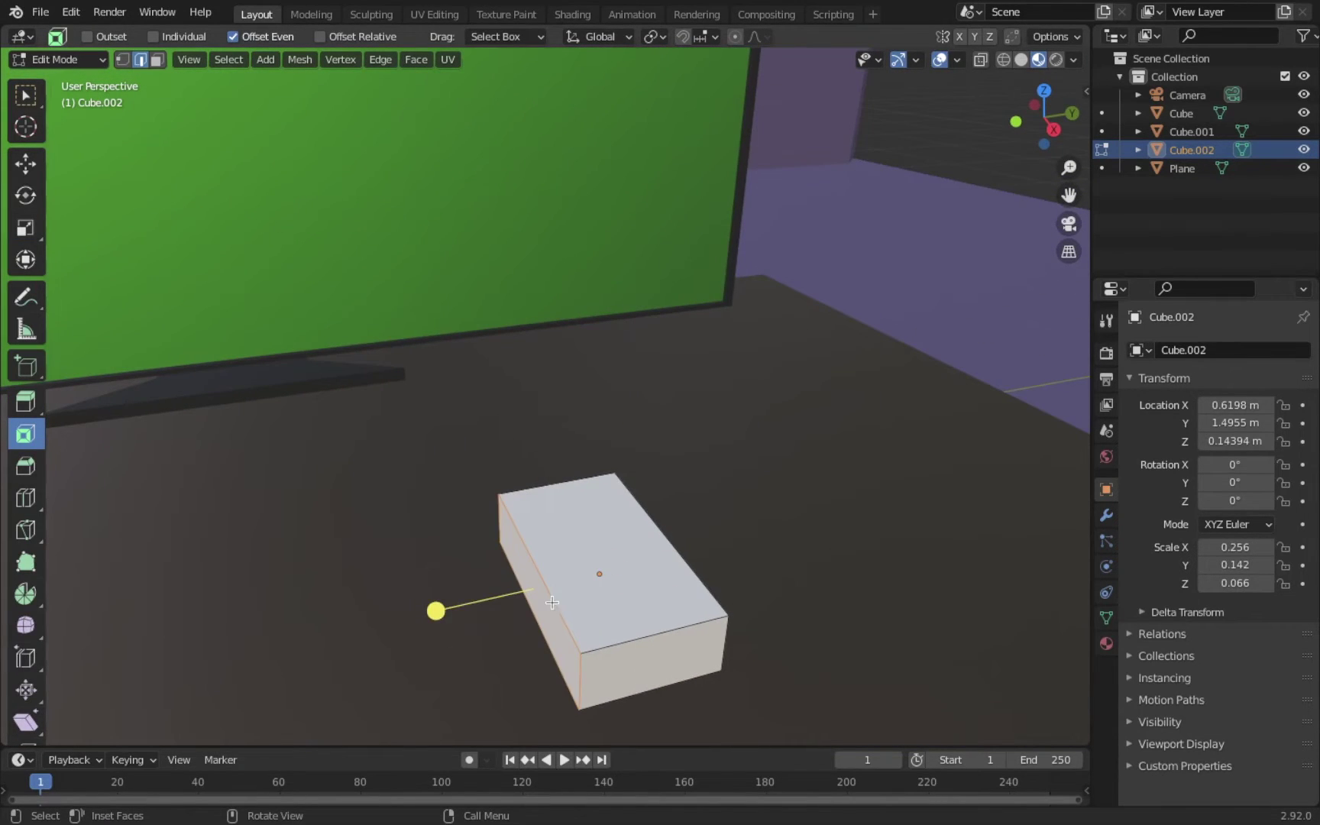
click(341, 60)
click(378, 107)
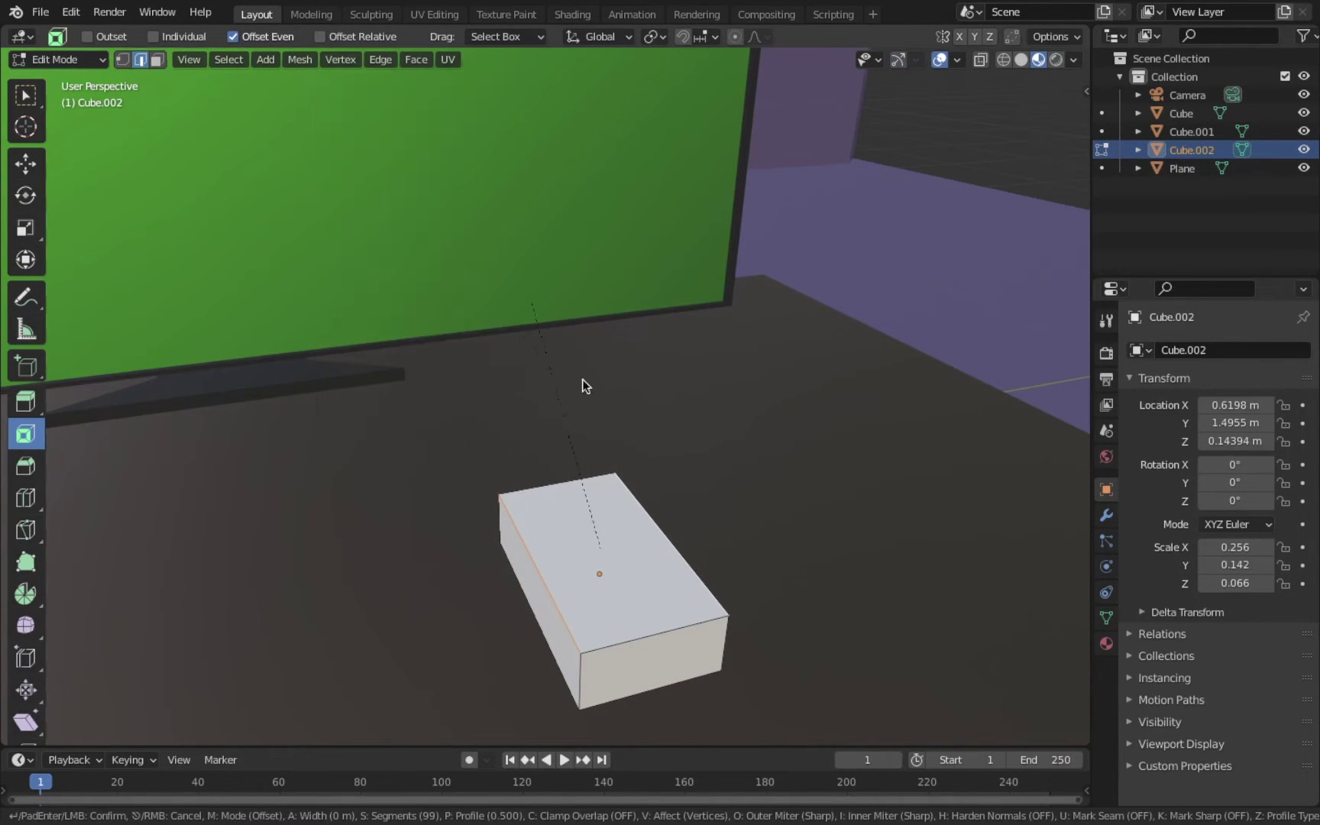
right_click(733, 729)
click(350, 61)
shift+click(540, 551)
click(607, 474)
key(ctrl+z)
Add an edge loop, then move and narrow an edge to taper the box
middle_drag(692, 486, 557, 472)
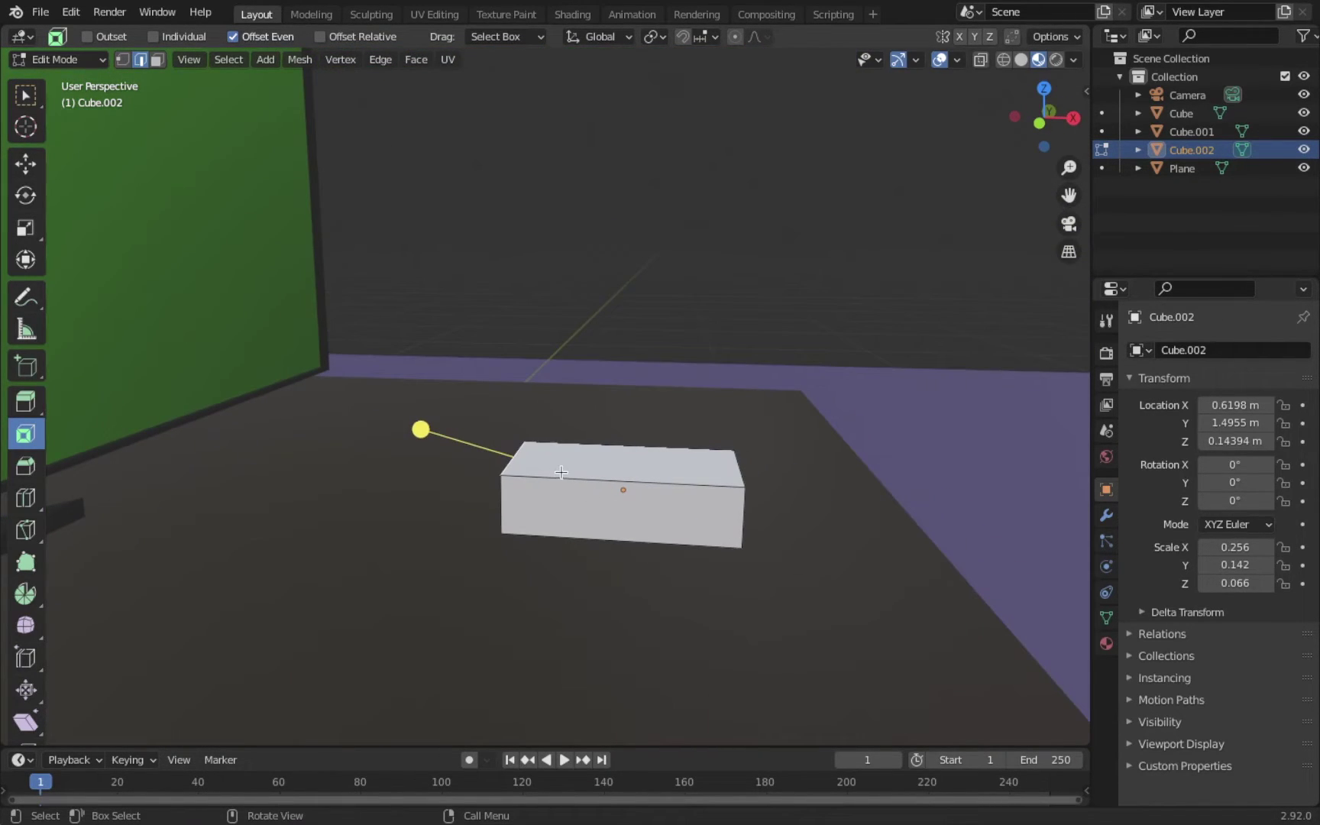
click(679, 502)
click(25, 260)
click(514, 458)
drag(516, 368, 516, 383)
middle_drag(516, 383, 495, 478)
drag(602, 455, 574, 457)
mouse_move(598, 313)
middle_down()
mouse_move(543, 463)
mouse_move(554, 469)
mouse_move(493, 407)
middle_up()
Inset the top face and narrow it along Y, discarding a trial extrusion
click(555, 468)
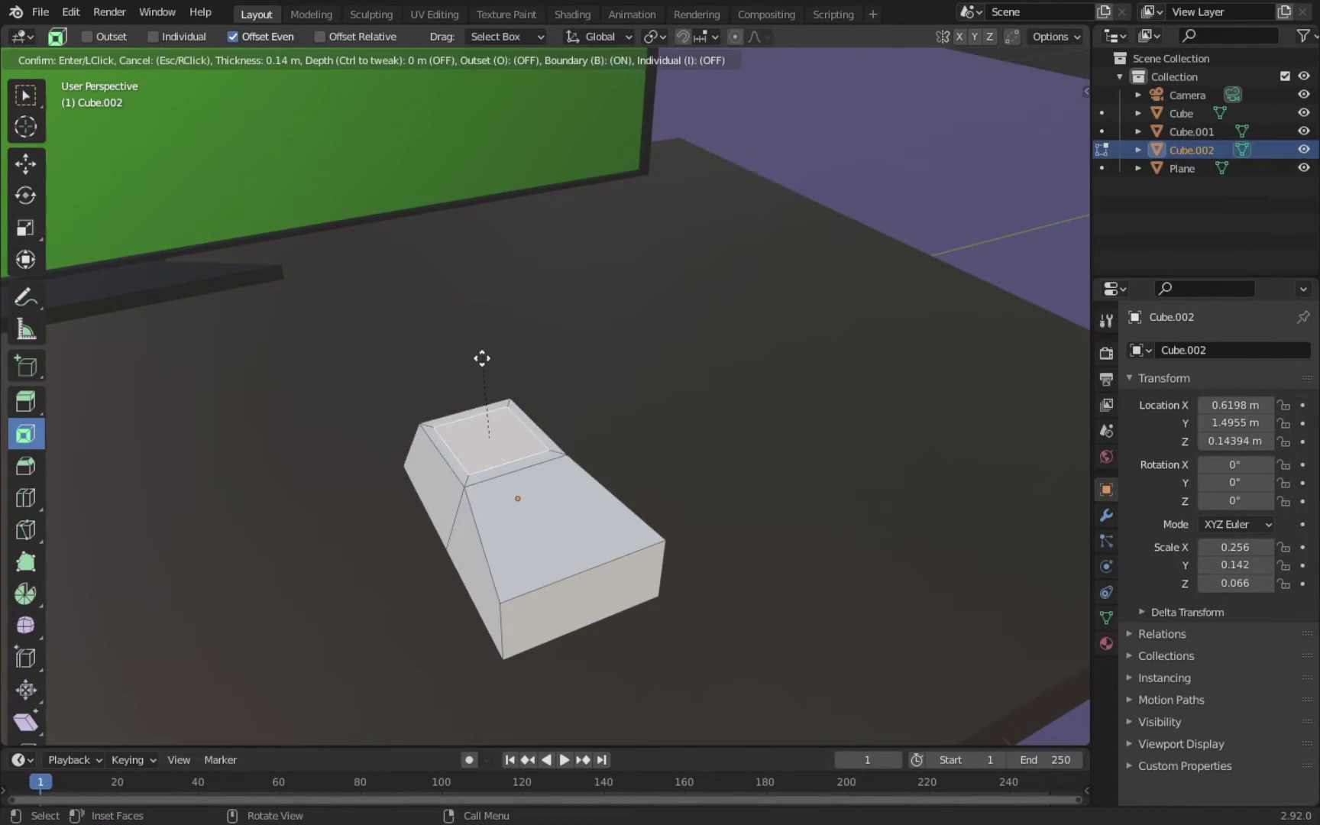
click(483, 359)
click(25, 260)
mouse_move(541, 423)
mouse_down()
mouse_move(512, 472)
mouse_move(517, 422)
mouse_up()
mouse_move(519, 428)
middle_down()
mouse_move(513, 412)
mouse_move(555, 380)
middle_up()
key(e)
right_click(513, 403)
key(ctrl+z)
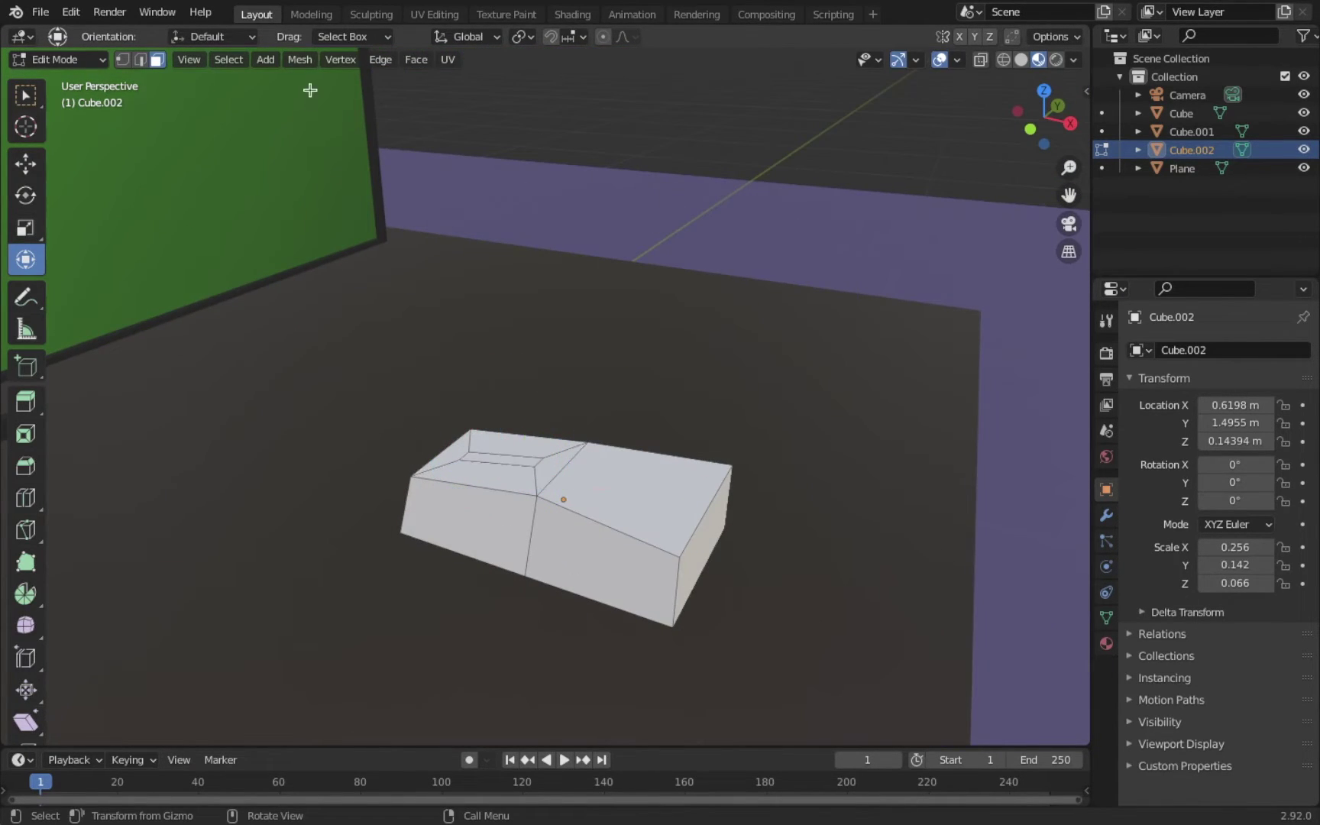
Leave Edit Mode and add a 32-vertex cylinder with 1 m radius and 2 m depth
key(Tab)
click(208, 60)
click(382, 164)
scroll(374, 483, down, 2)
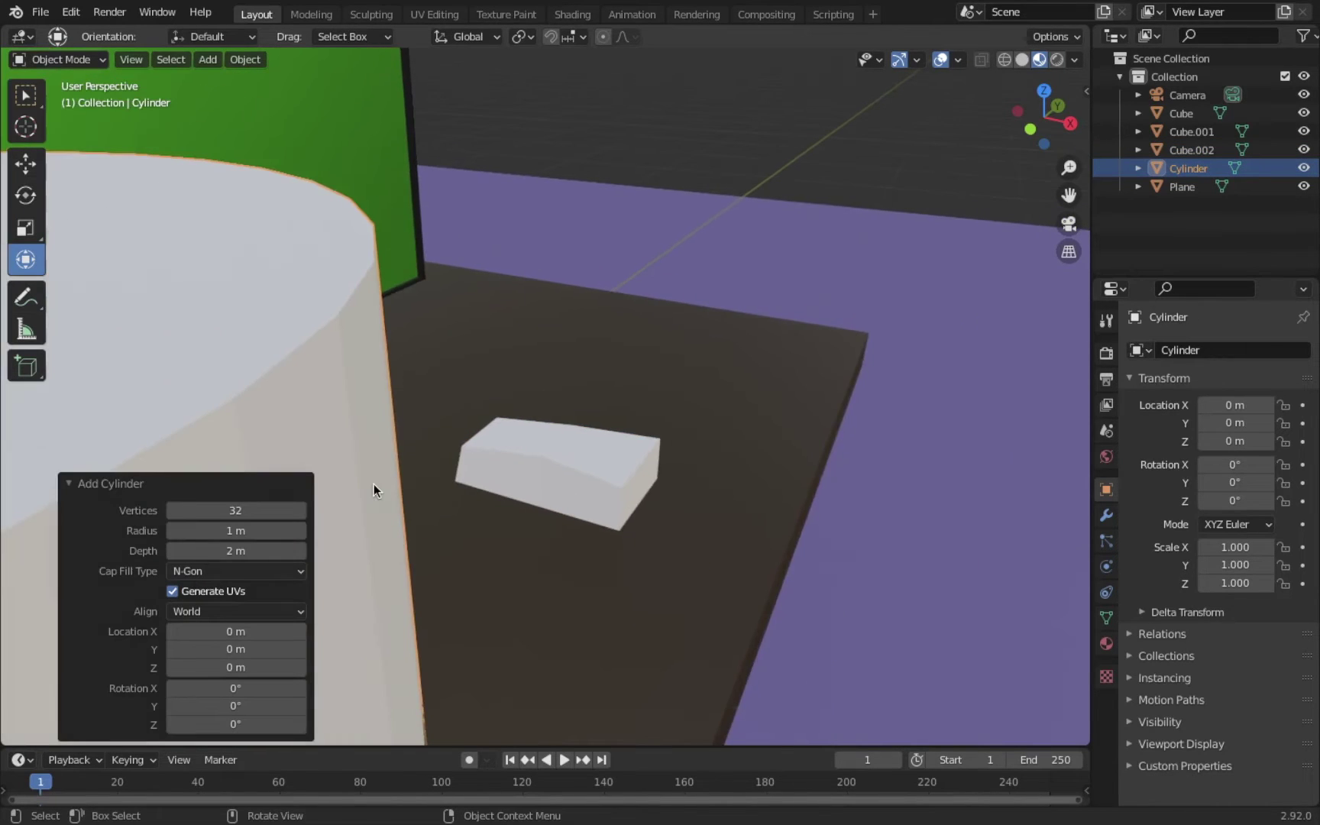
Shrink the cylinder, move it beside the box along Y and flatten it into a disc
scroll(373, 483, down, 3)
click(359, 517)
key(g)
key(y)
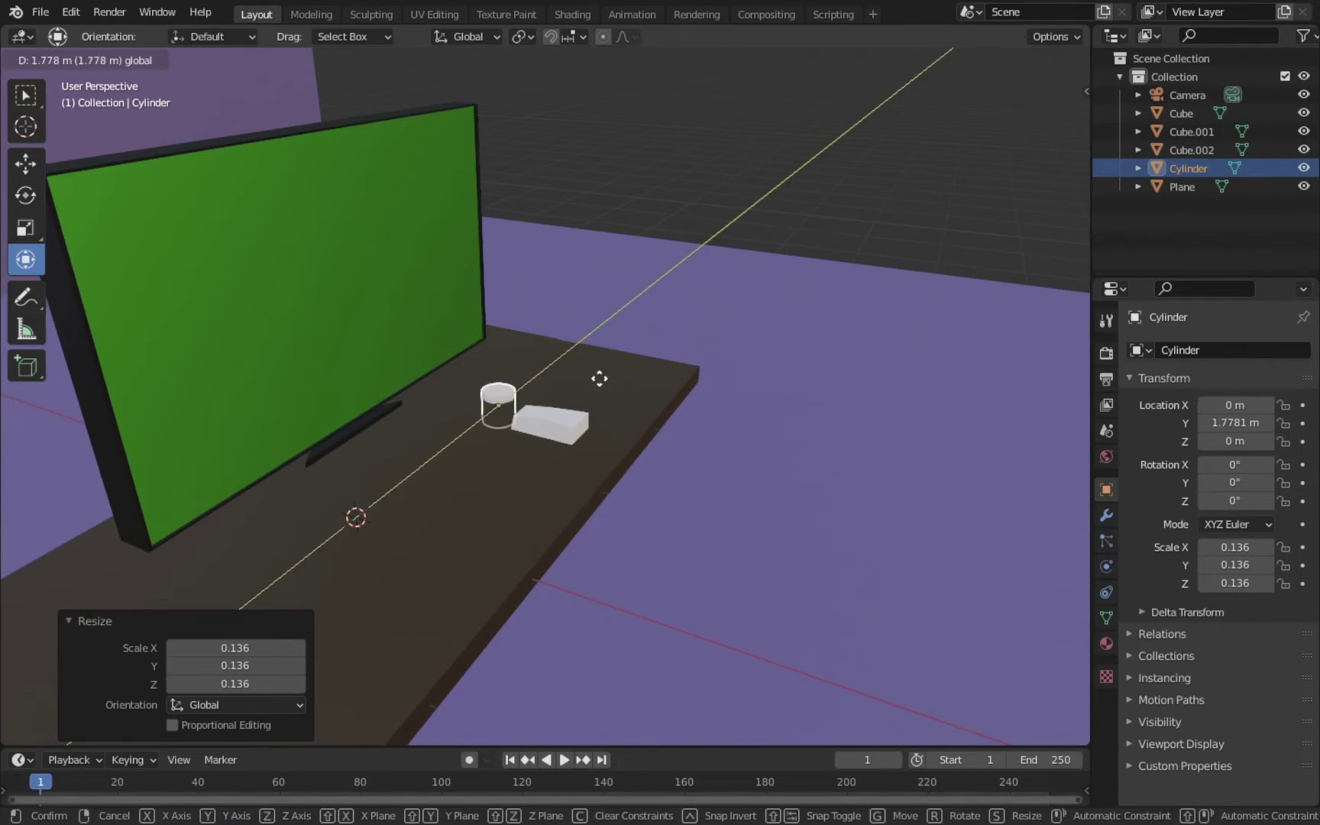
click(601, 376)
scroll(601, 376, up, 4)
key(s)
key(z)
click(374, 419)
Turn the disc upright 90°, stretch it along Y and reposition it along X, Y and Z
drag(348, 365, 302, 450)
drag(465, 432, 585, 481)
drag(522, 451, 495, 457)
middle_drag(581, 428, 656, 392)
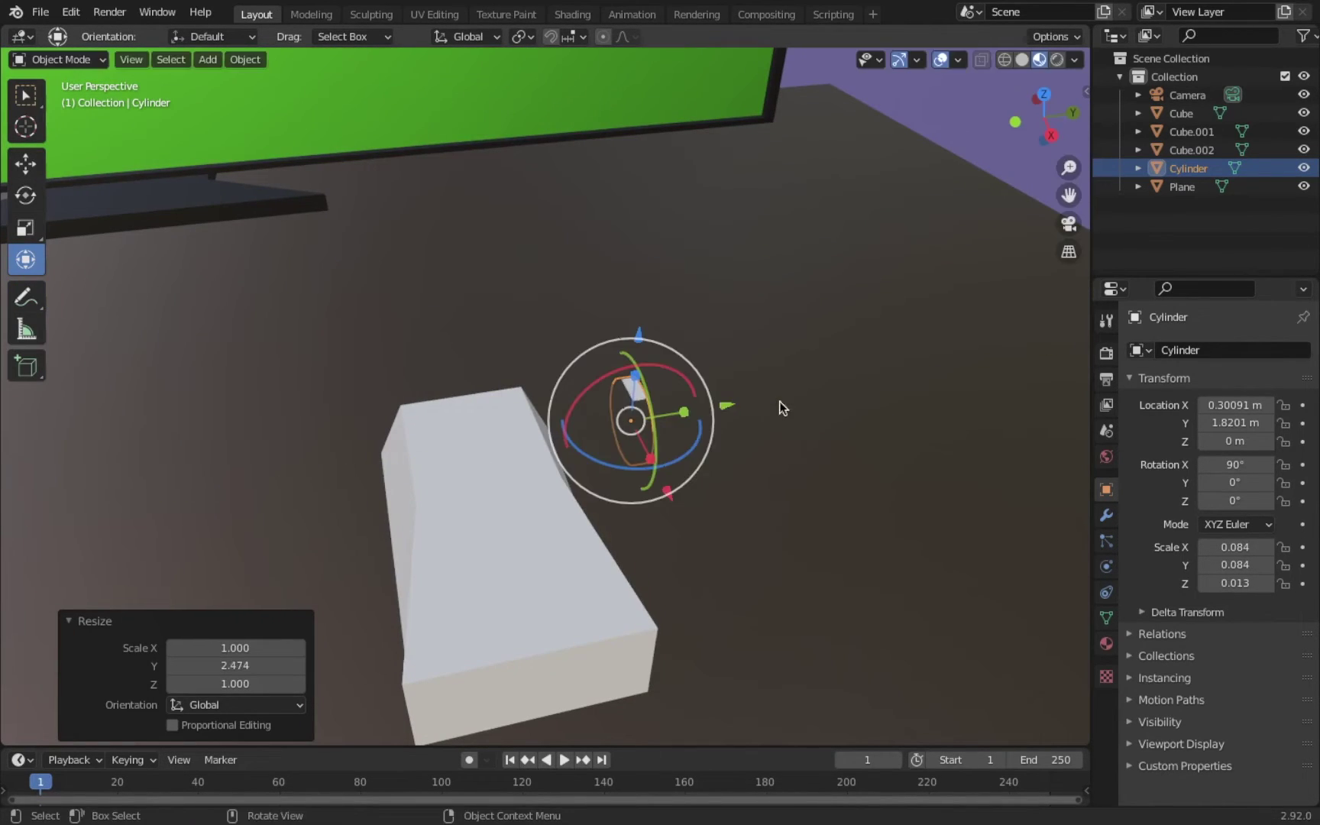
key(g)
key(y)
click(546, 413)
key(g)
key(z)
click(489, 397)
middle_drag(489, 397, 468, 344)
Settle the disc on the box's top and join disc and box into one object
key(g)
key(x)
click(533, 571)
mouse_move(584, 527)
middle_down()
mouse_move(597, 441)
mouse_move(576, 492)
middle_up()
key(g)
key(y)
click(577, 437)
click(575, 492)
key(Delete)
click(472, 461)
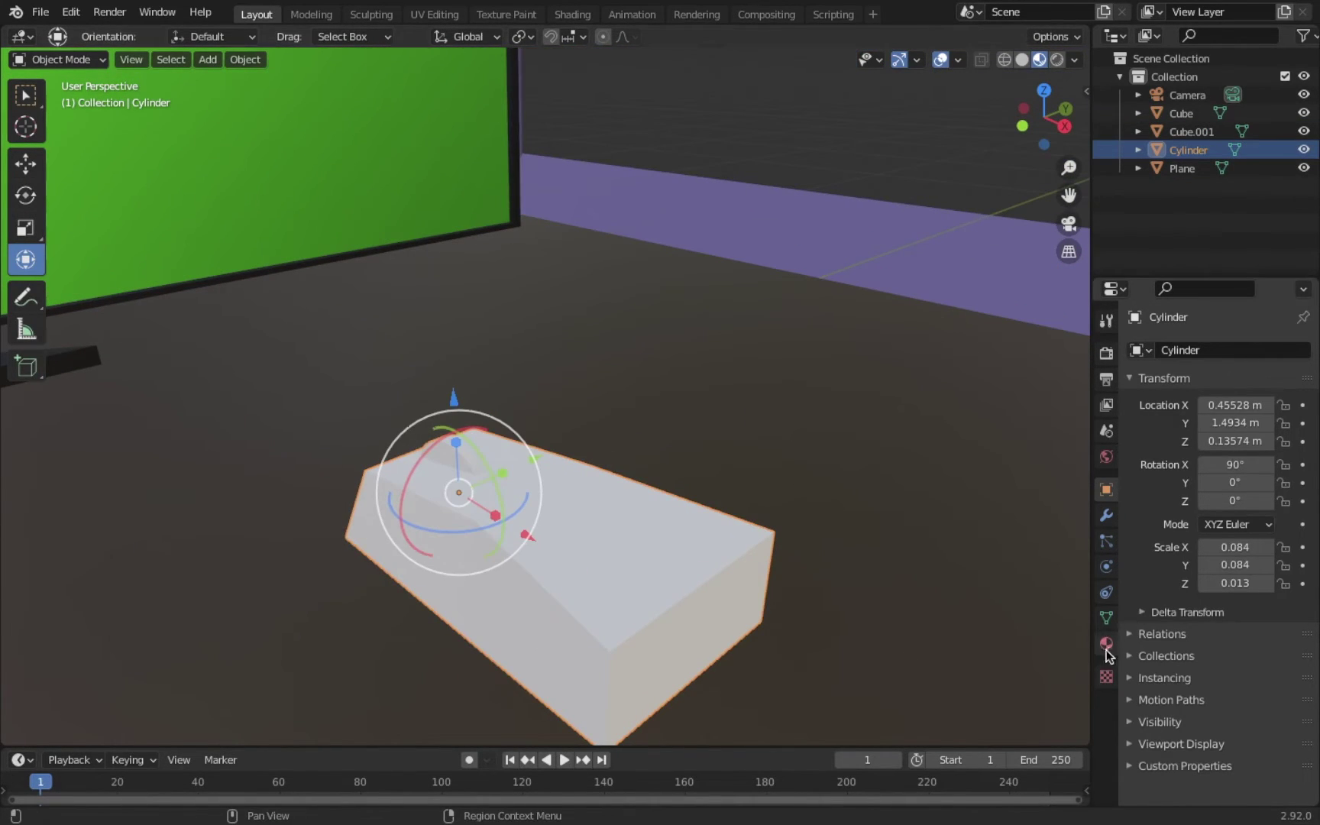
Give the device a new black material with metallic 0.659 and roughness 1.000
click(1107, 644)
click(1231, 427)
click(1244, 611)
drag(1196, 570, 1131, 571)
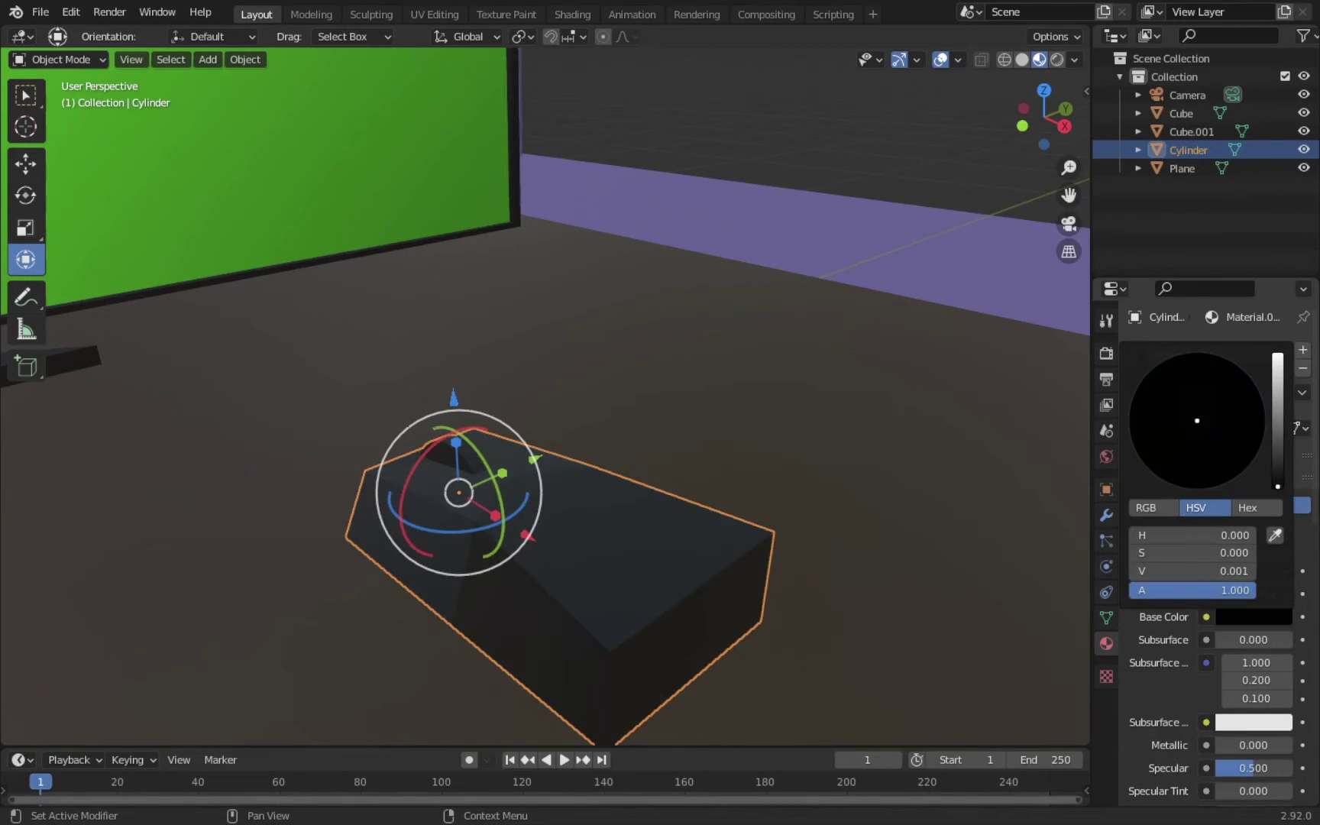
scroll(1272, 611, down, 3)
drag(1223, 655, 1261, 656)
scroll(1254, 658, down, 5)
drag(1253, 579, 1288, 579)
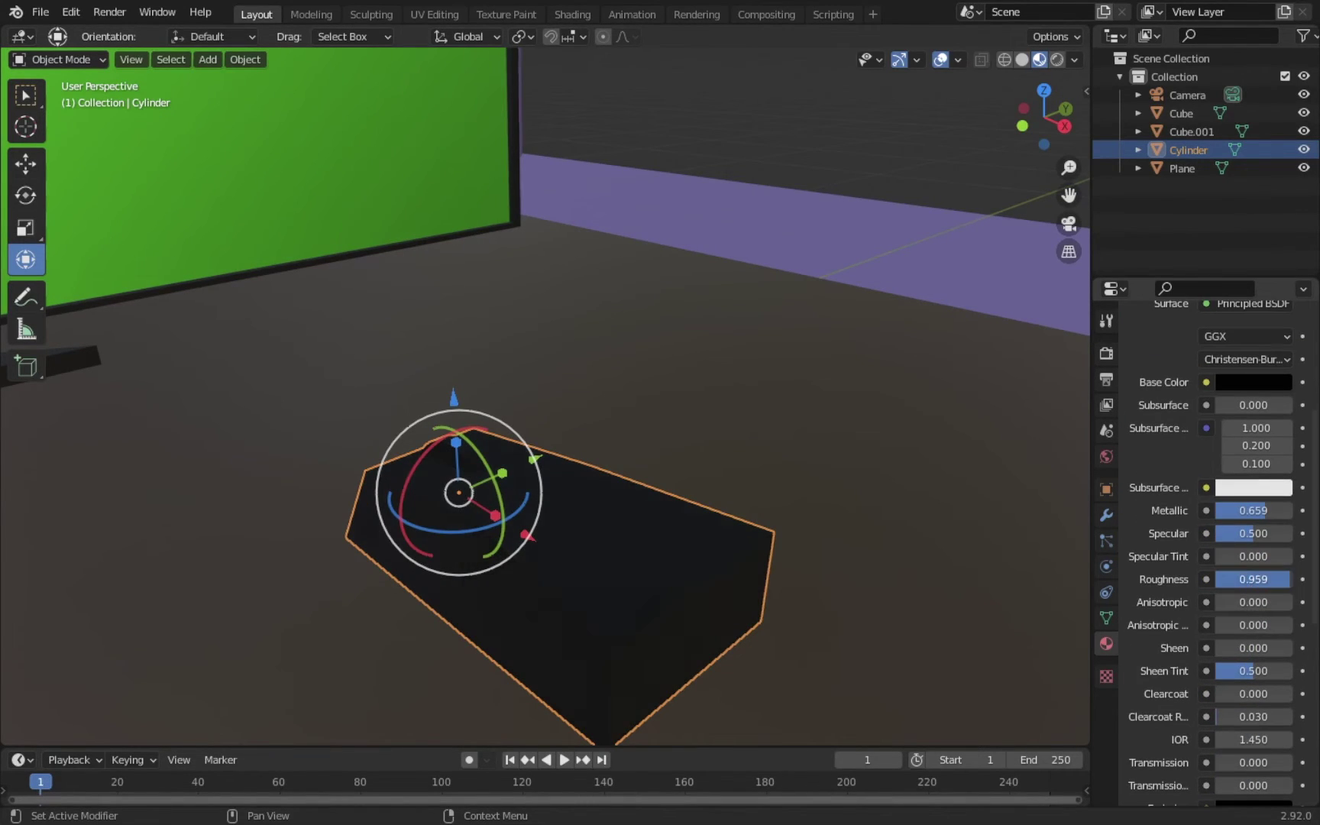
In the camera view, slide and rotate the device to sit right of the TV
click(123, 59)
click(451, 260)
mouse_move(738, 516)
mouse_down()
mouse_move(787, 513)
mouse_move(673, 520)
mouse_up()
key(Return)
click(1056, 385)
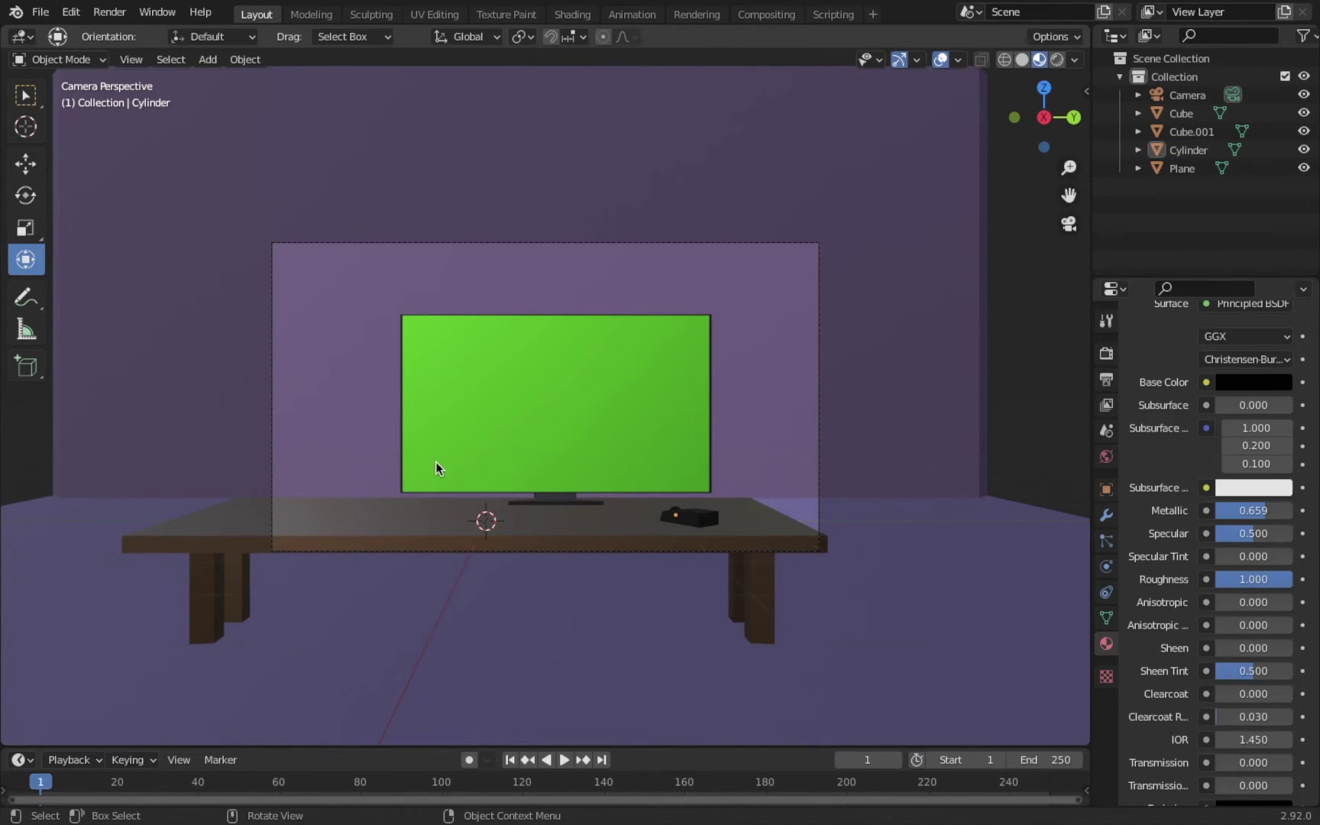
click(1109, 351)
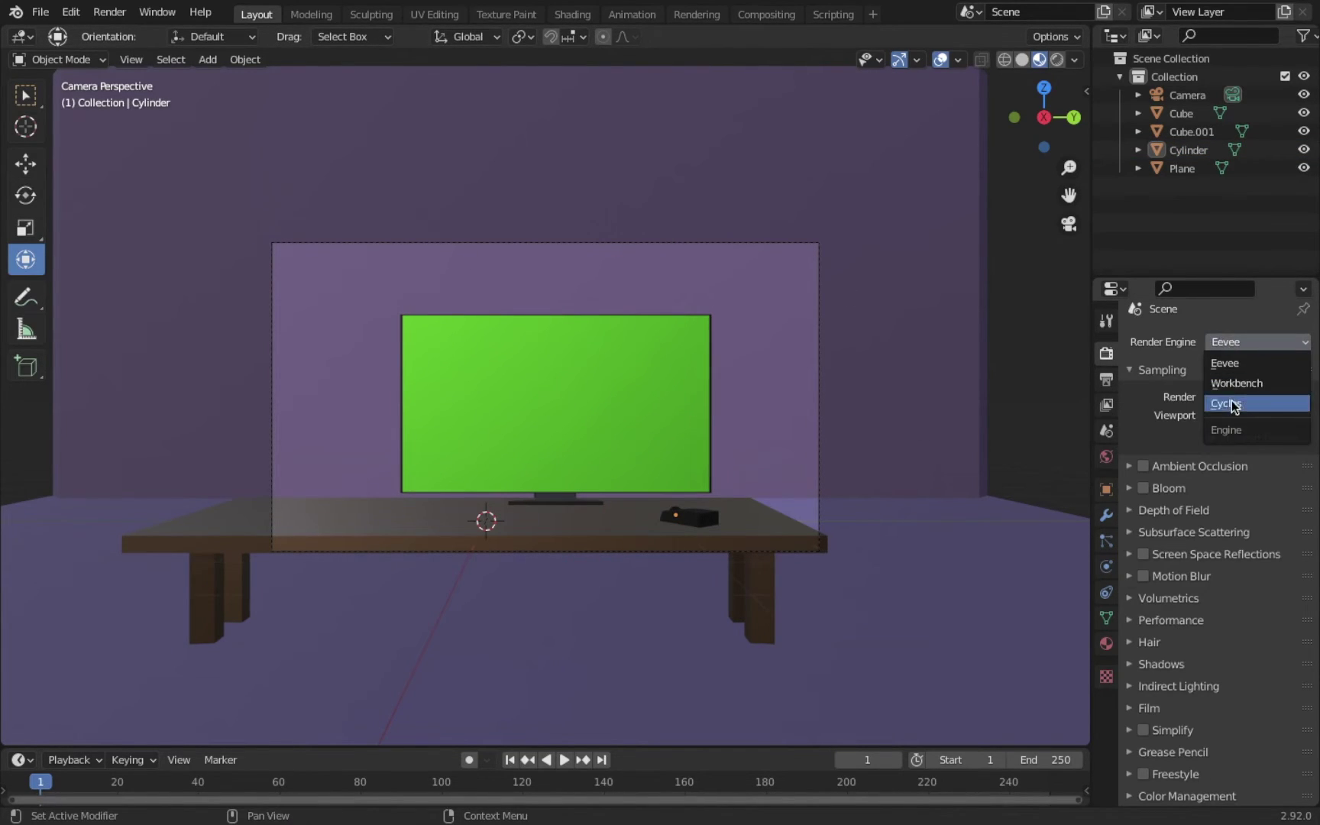
Set the render engine to Cycles and choose the Desktop as the output folder
click(1232, 404)
click(1106, 378)
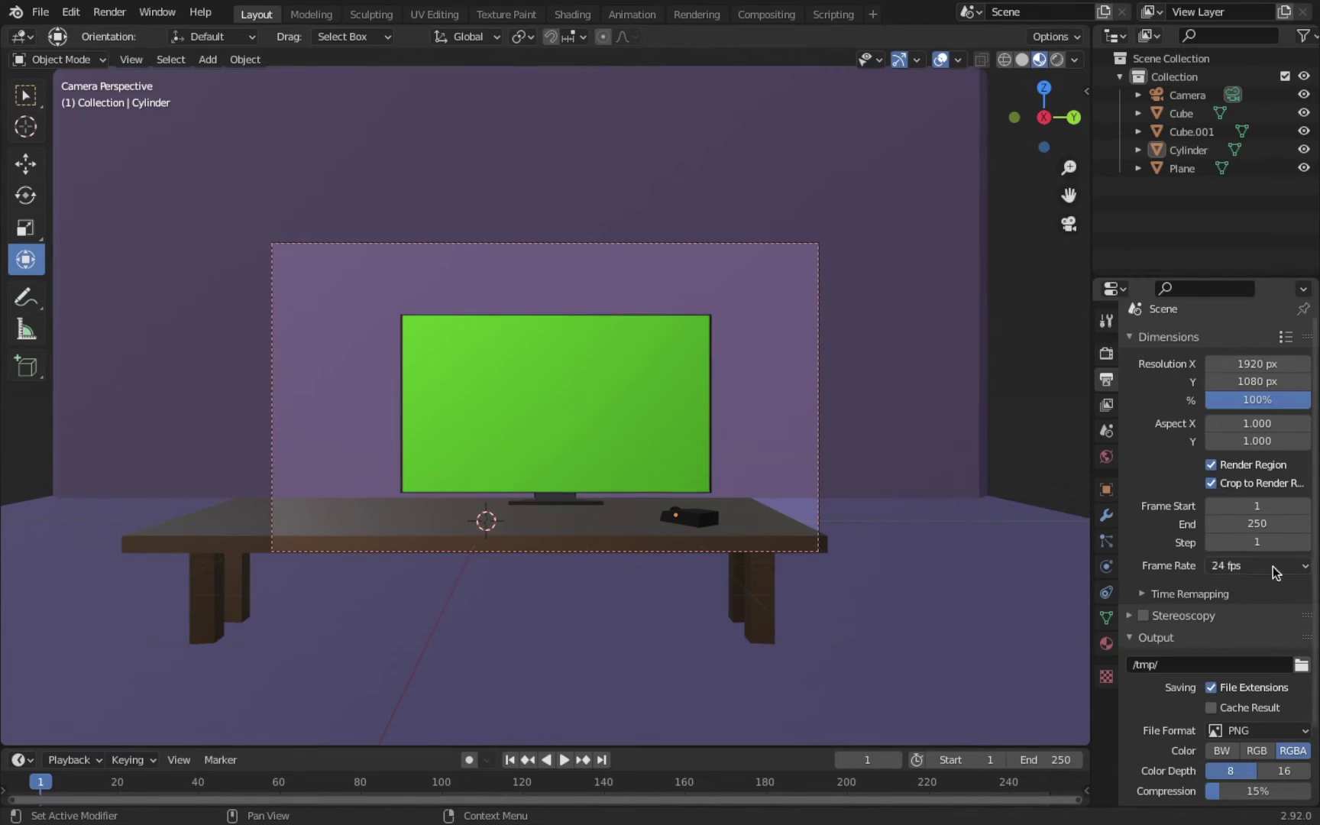
click(1302, 665)
click(1079, 695)
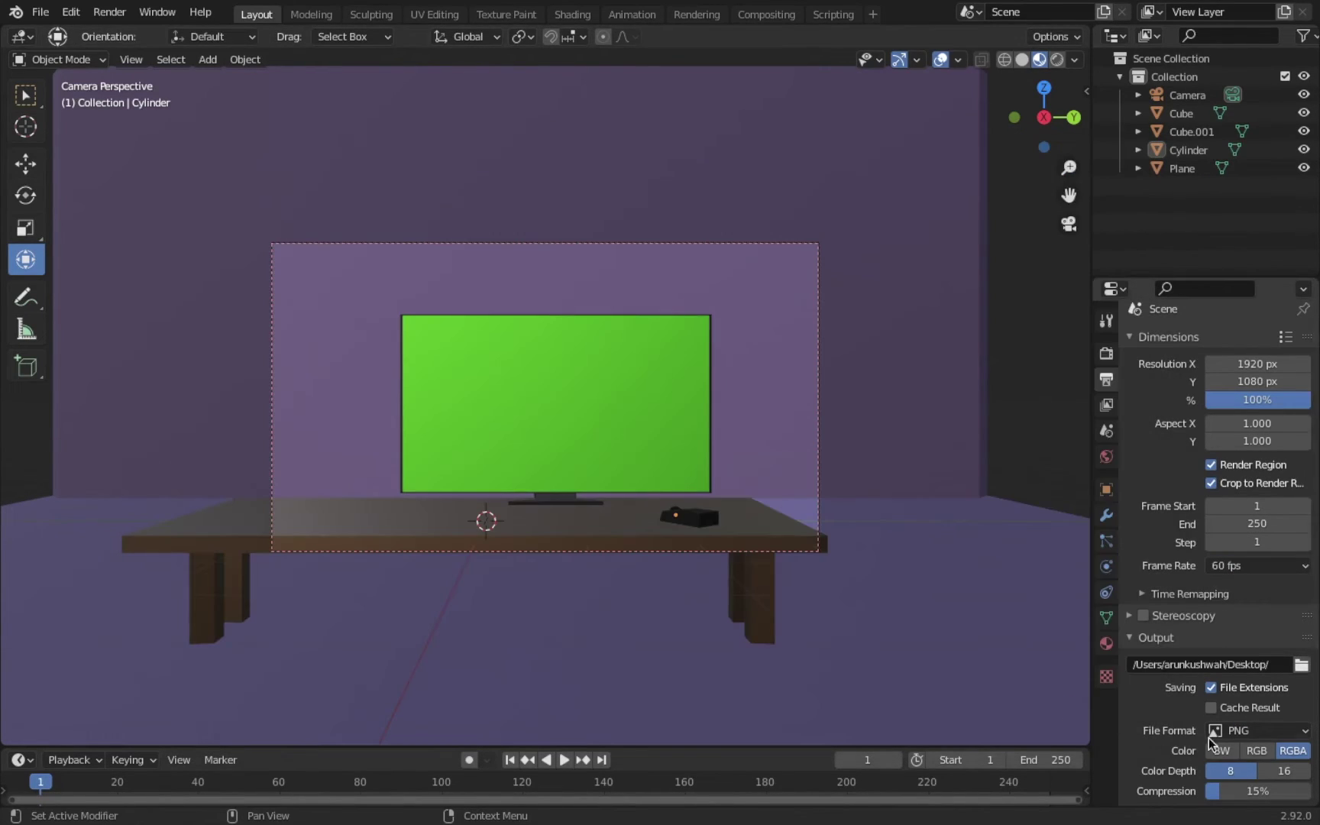